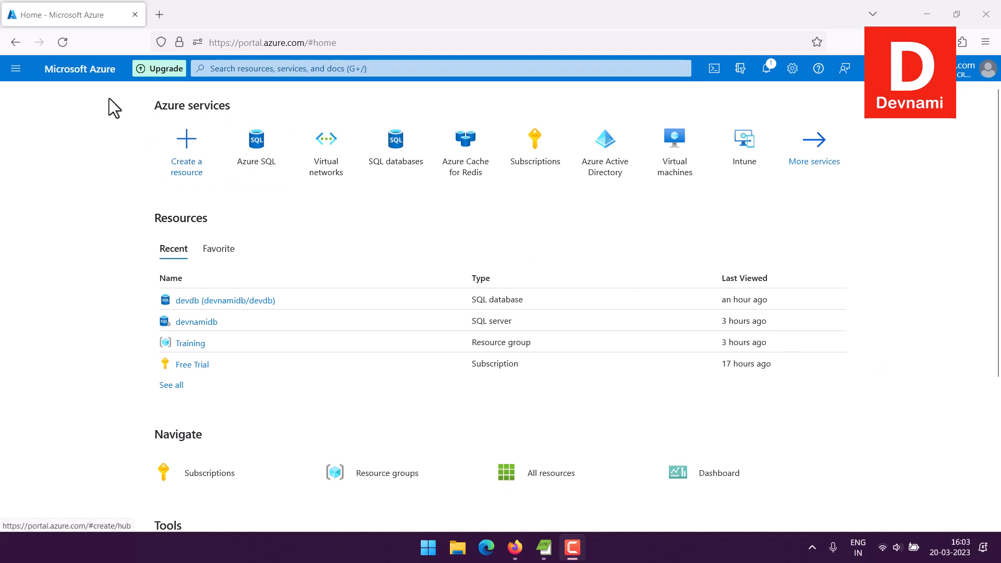
Step: Browse All services filtered to the Databases category to reach Azure SQL
{"action": "left_click", "coordinate": [15, 70]}
{"action": "left_click", "coordinate": [46, 155]}
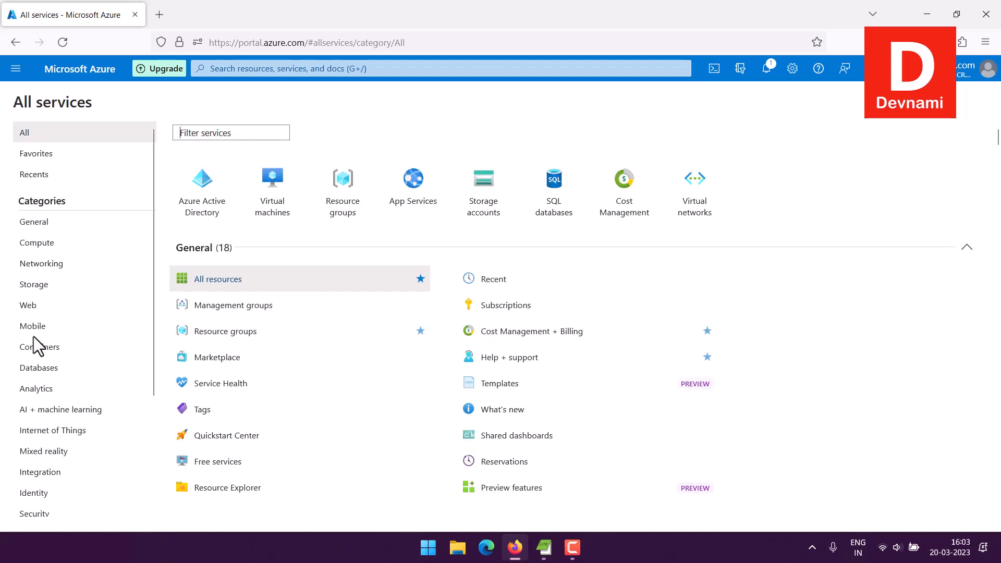
{"action": "left_click", "coordinate": [39, 367]}
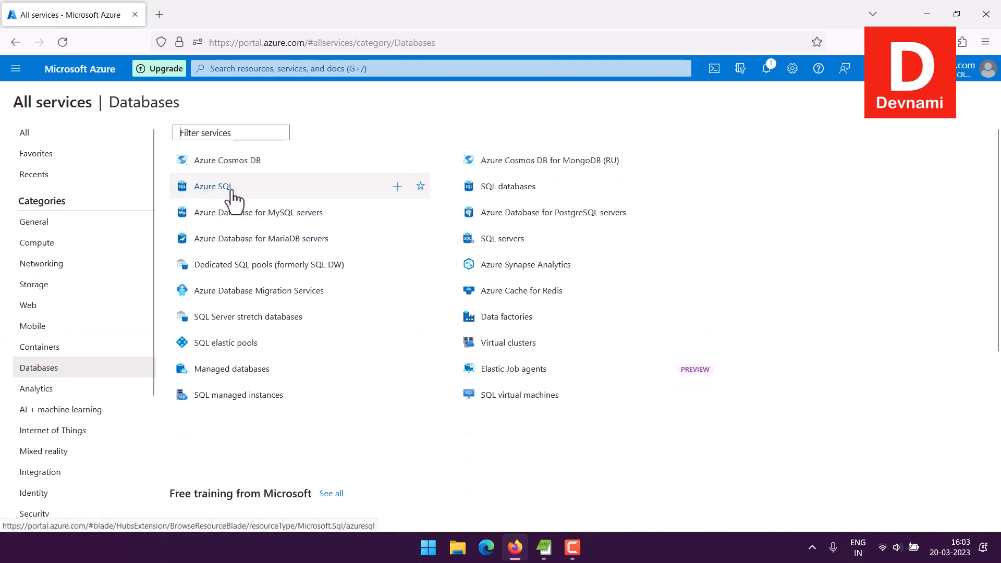
{"action": "mouse_move", "coordinate": [232, 192]}
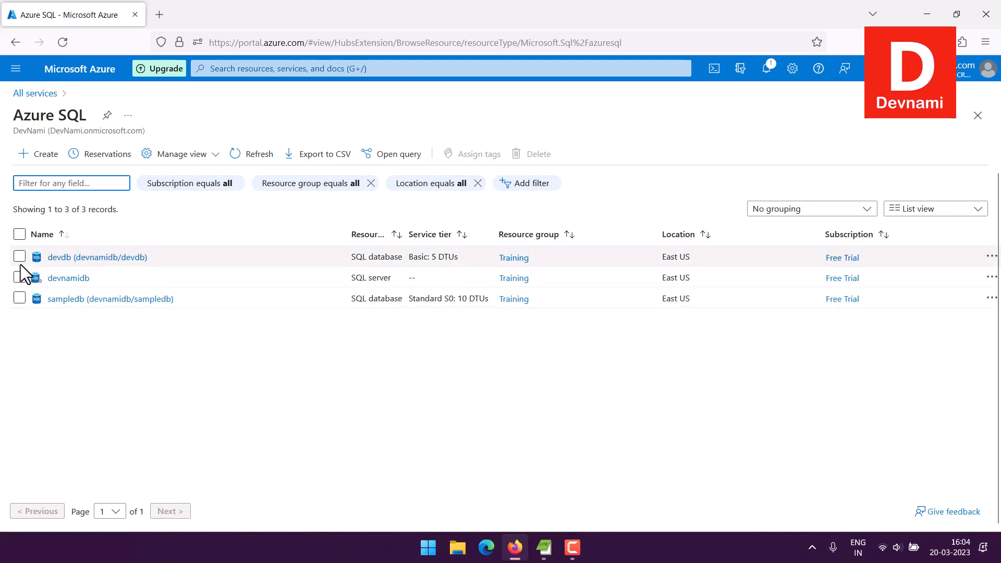
Step: Delete the sampledb database, confirming with 'yes'
{"action": "left_click", "coordinate": [19, 298]}
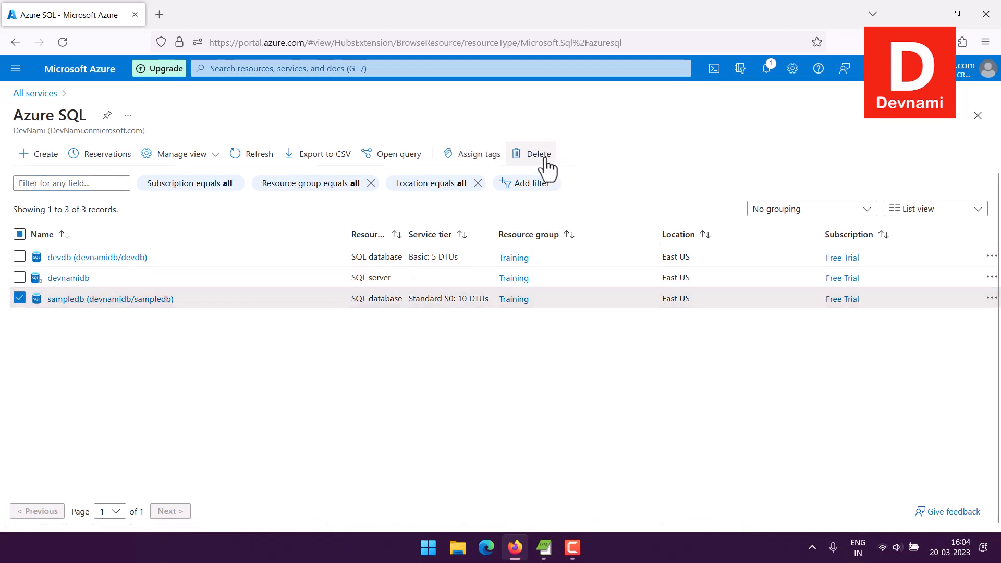
{"action": "left_click", "coordinate": [548, 167]}
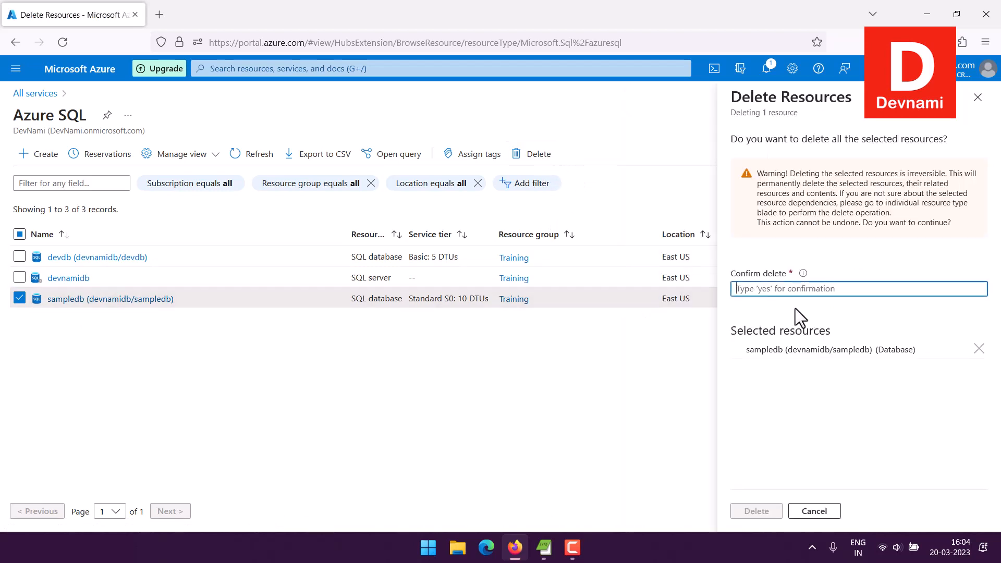
{"action": "type", "text": "yes"}
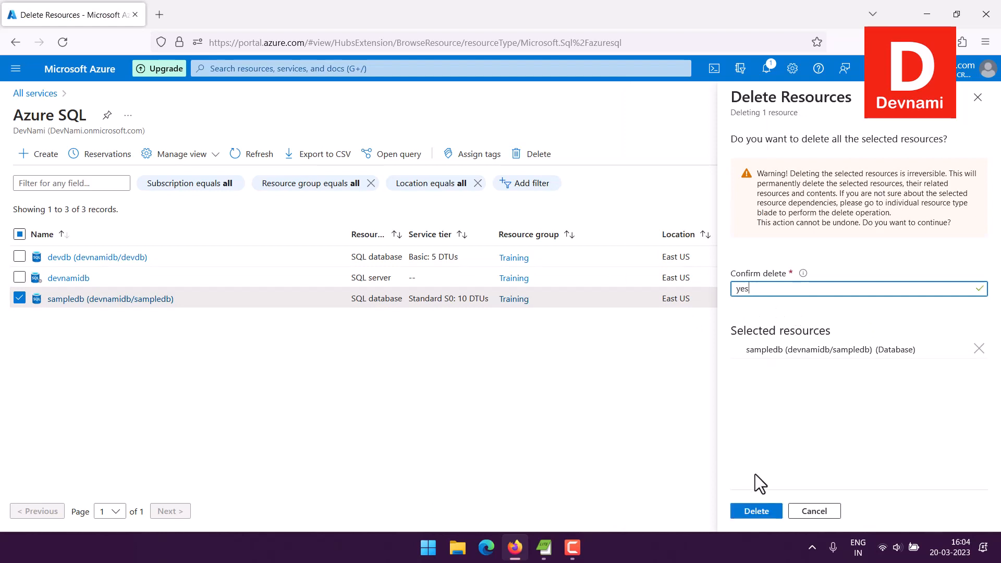
{"action": "left_click", "coordinate": [765, 513]}
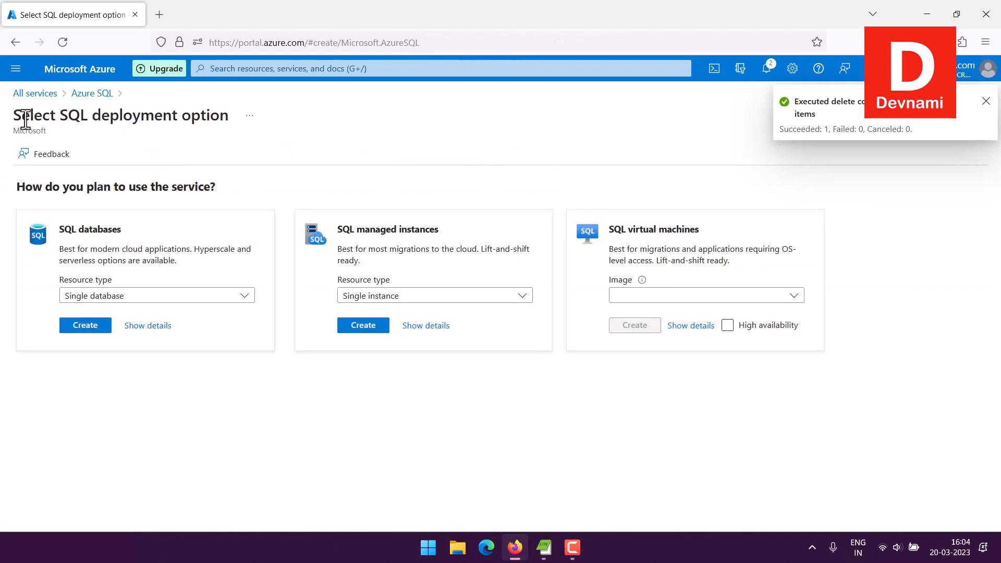
{"action": "left_click_drag", "start_coordinate": [14, 114], "coordinate": [194, 110]}
Step: Keep Single database as the SQL databases resource type
{"action": "left_click", "coordinate": [193, 135]}
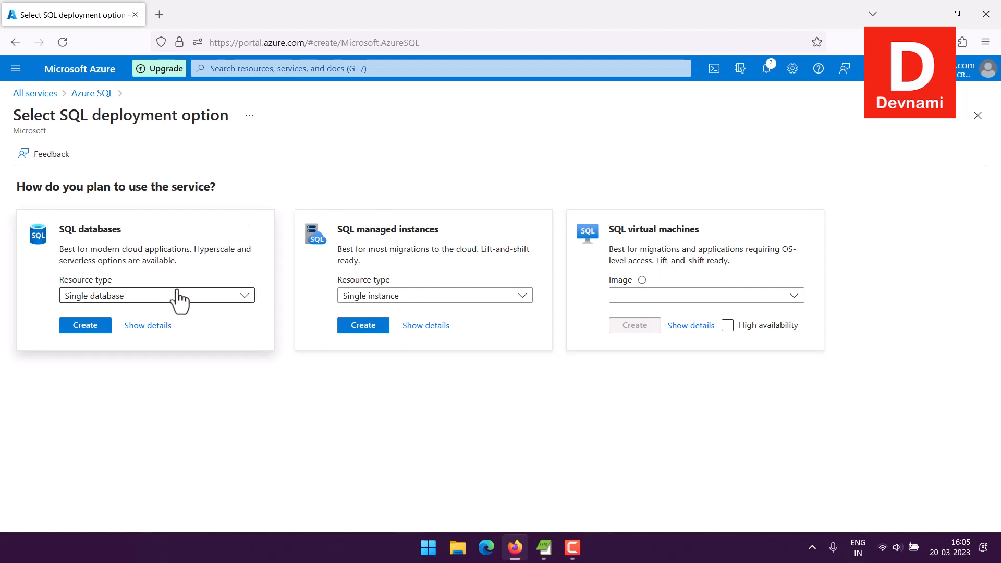
{"action": "left_click", "coordinate": [104, 299]}
{"action": "left_click", "coordinate": [103, 300]}
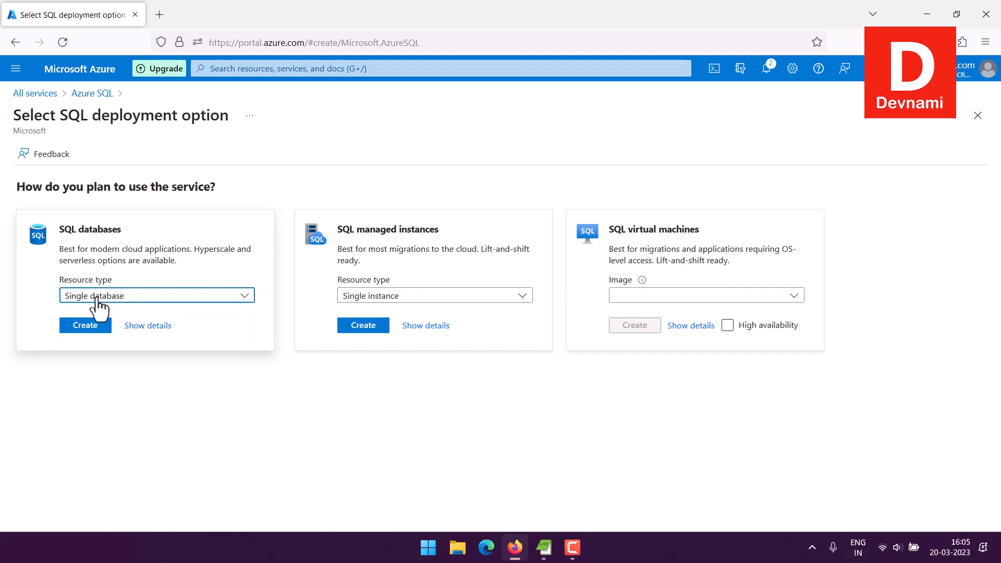
Step: Expand SQL databases details to compare Single database, Elastic pool and Database server
{"action": "left_click", "coordinate": [133, 243]}
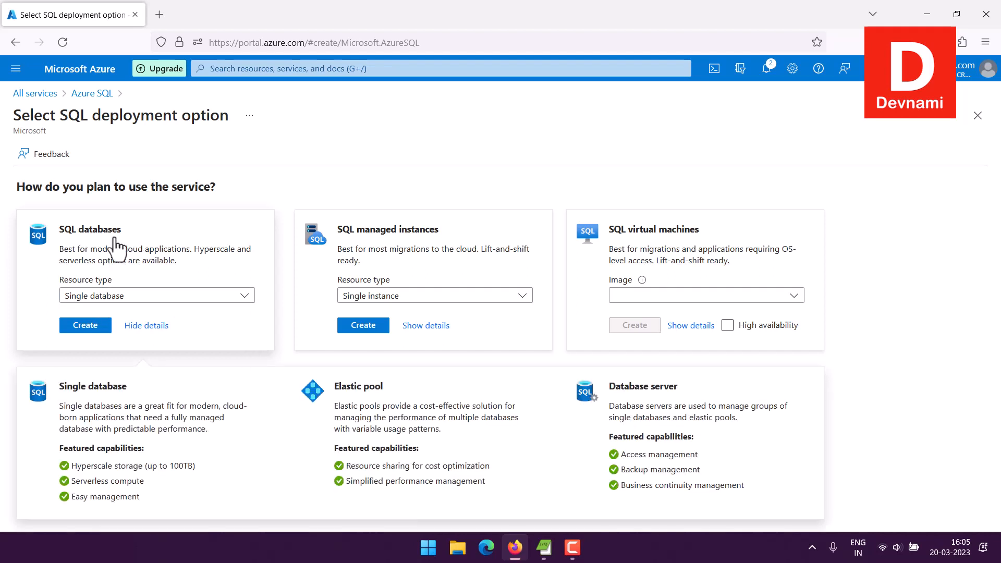
{"action": "left_click_drag", "start_coordinate": [62, 386], "coordinate": [130, 387]}
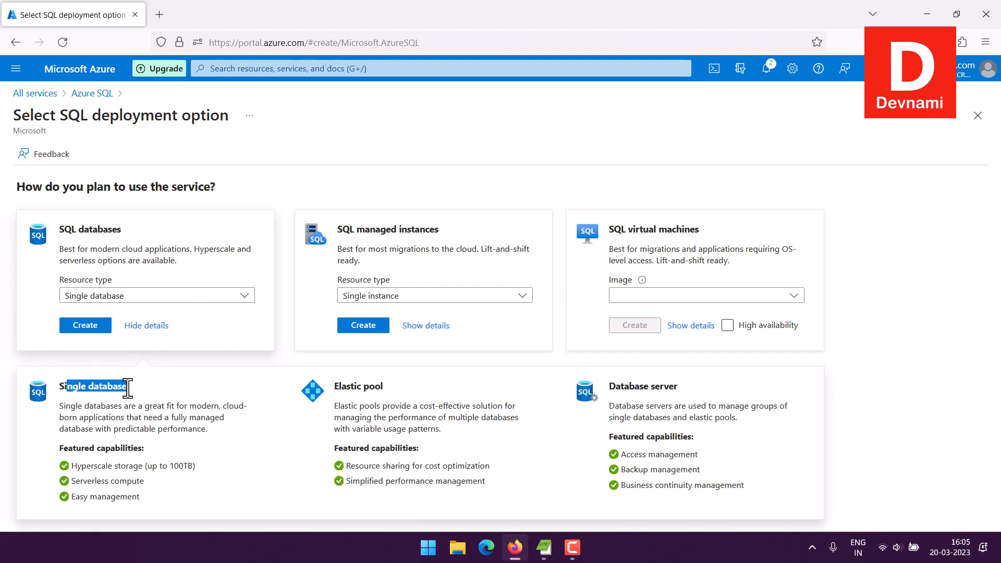
{"action": "left_click", "coordinate": [134, 386]}
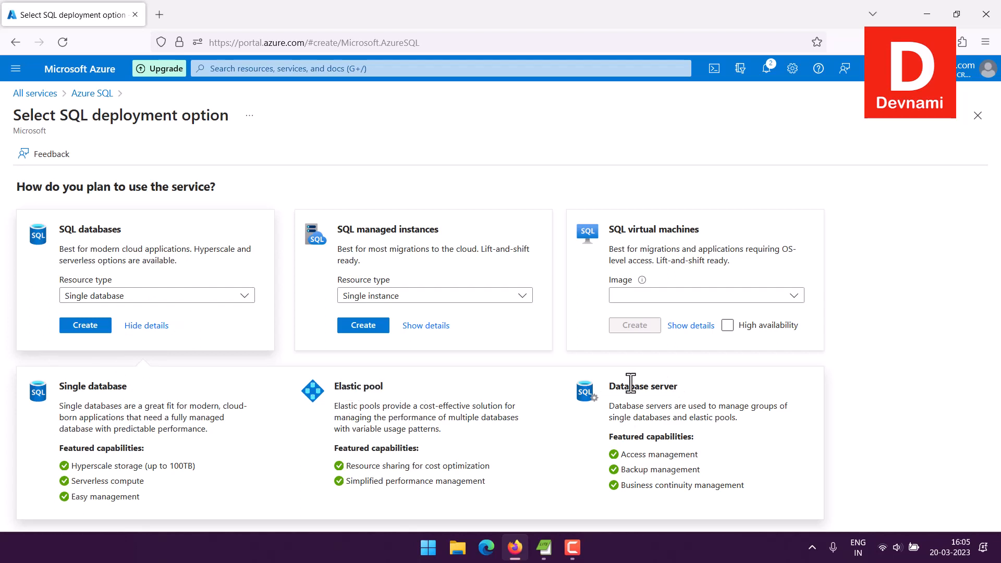
{"action": "left_click_drag", "start_coordinate": [631, 383], "coordinate": [693, 392]}
{"action": "left_click", "coordinate": [693, 395]}
Step: Start a new single SQL database under Free Trial subscription and Training resource group
{"action": "left_click", "coordinate": [72, 328]}
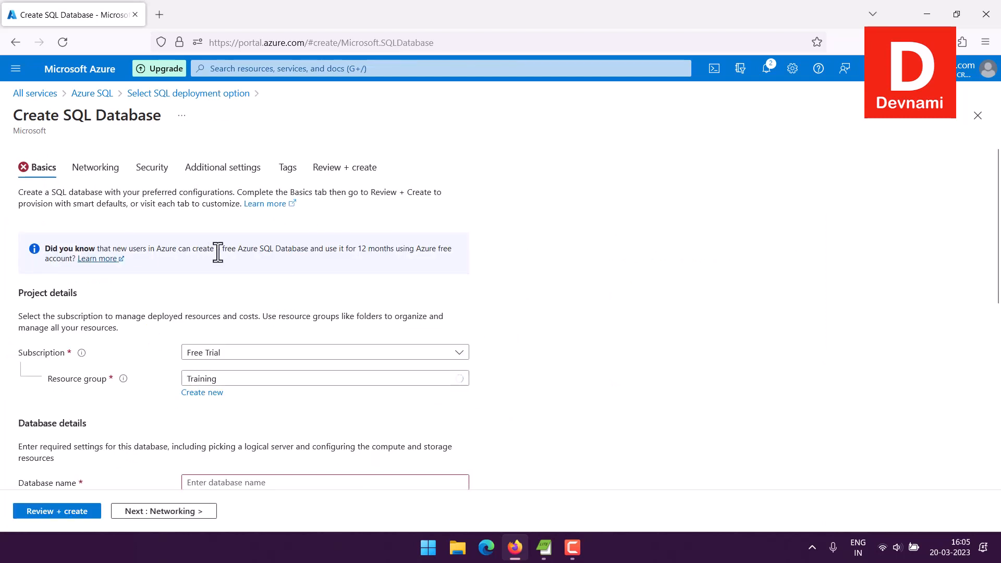
{"action": "scroll", "coordinate": [218, 254], "scroll_direction": "down", "scroll_amount": 3}
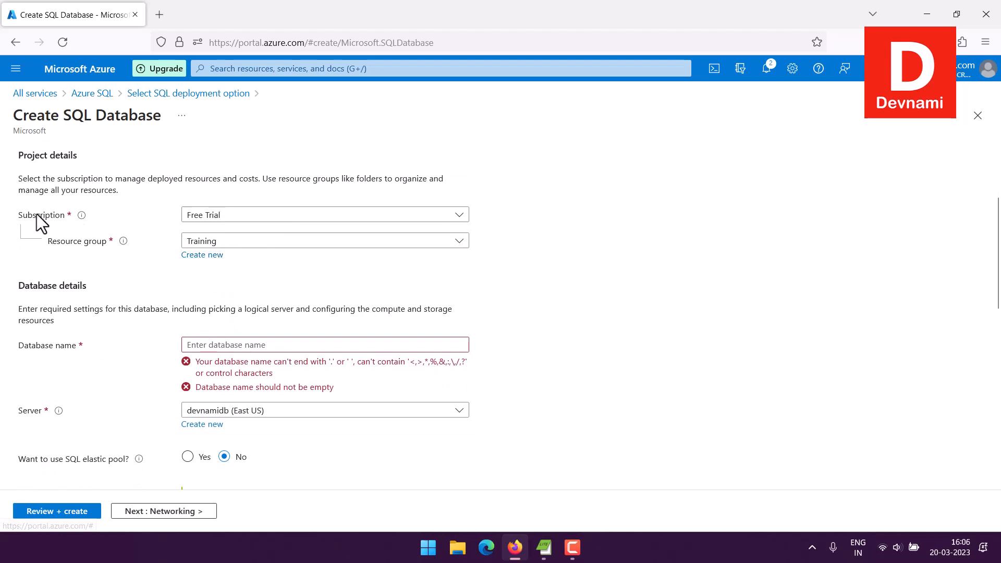
{"action": "left_click", "coordinate": [201, 216]}
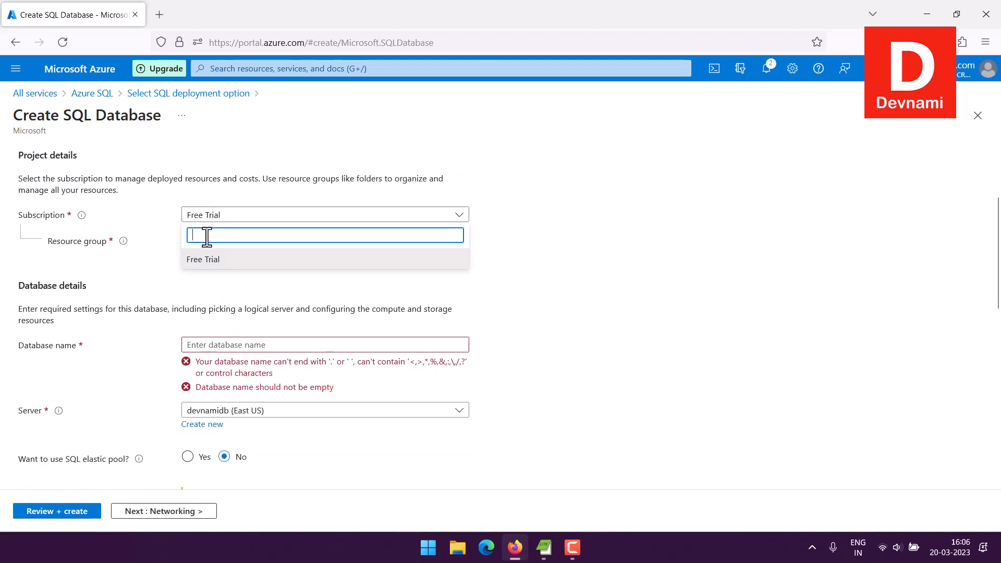
{"action": "left_click", "coordinate": [162, 222]}
{"action": "left_click", "coordinate": [228, 242]}
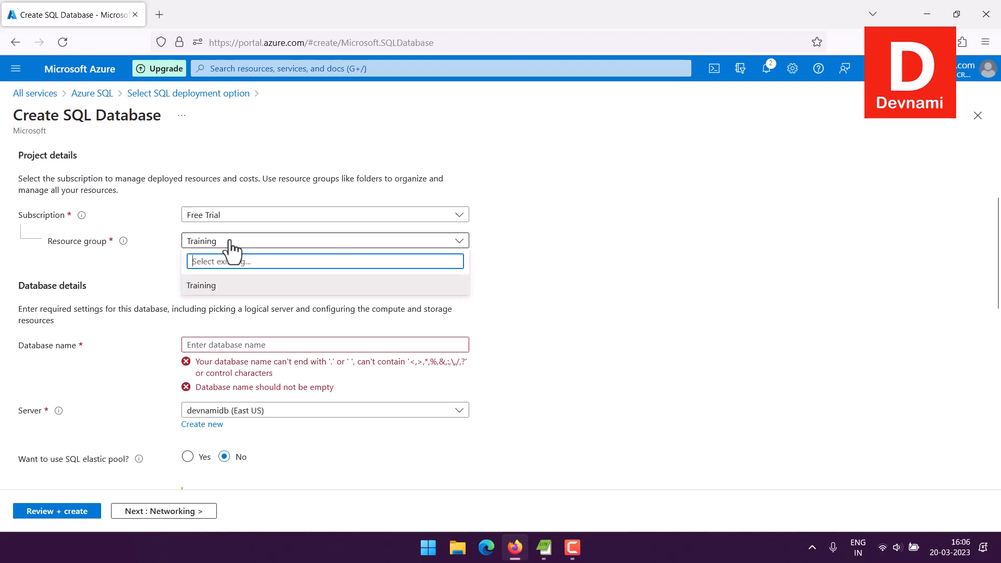
{"action": "left_click", "coordinate": [161, 261]}
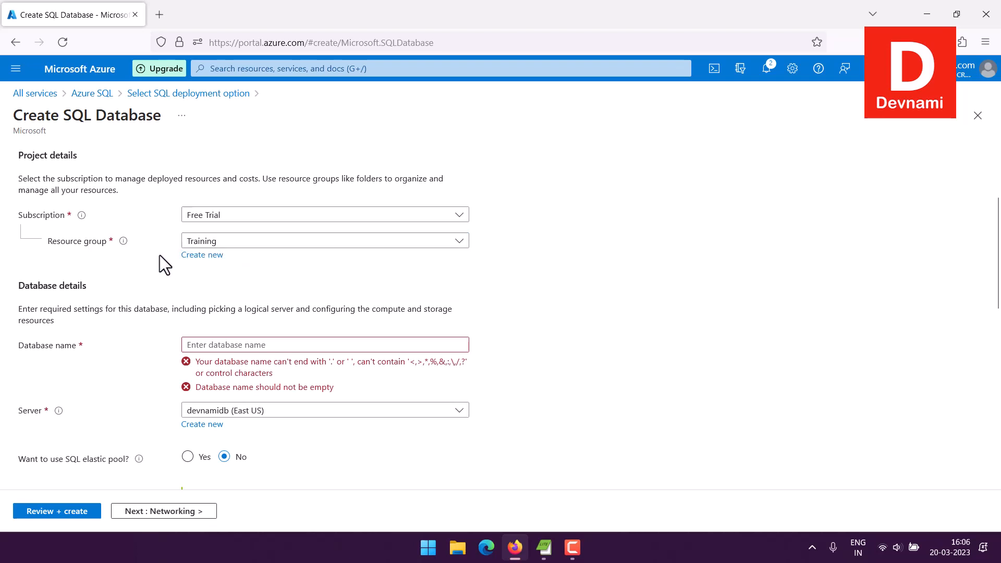
Step: Enter 'fssaadrfs' as the database name on server devnamidb
{"action": "scroll", "coordinate": [160, 255], "scroll_direction": "down", "scroll_amount": 3}
{"action": "left_click", "coordinate": [208, 207]}
{"action": "type", "text": "f"}
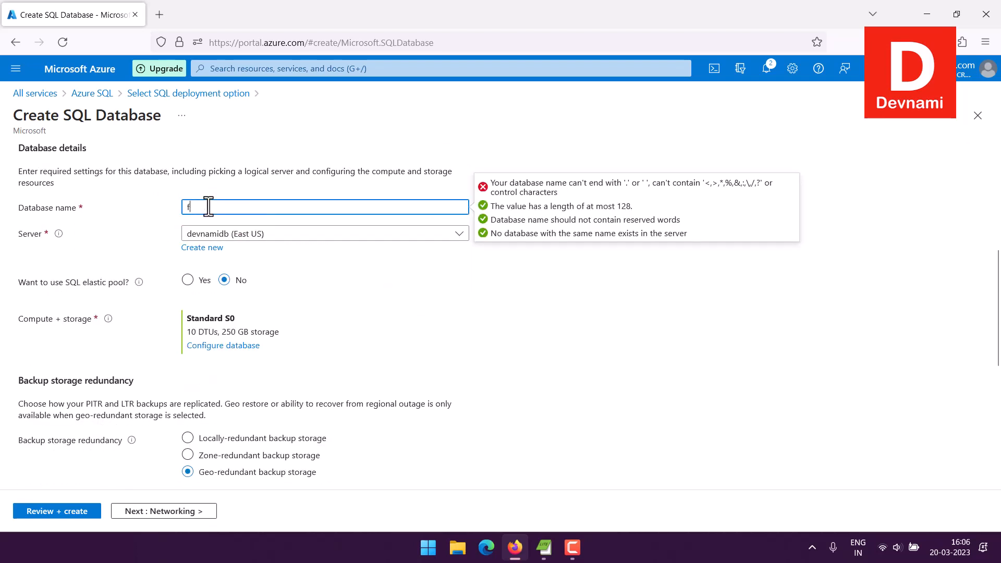
{"action": "type", "text": "ssaadrfs"}
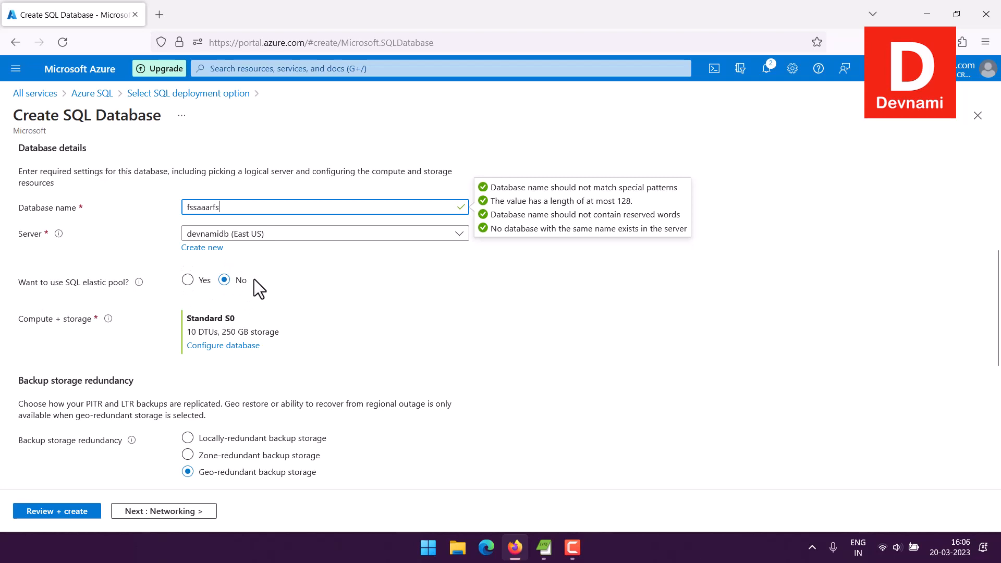
{"action": "left_click", "coordinate": [34, 321]}
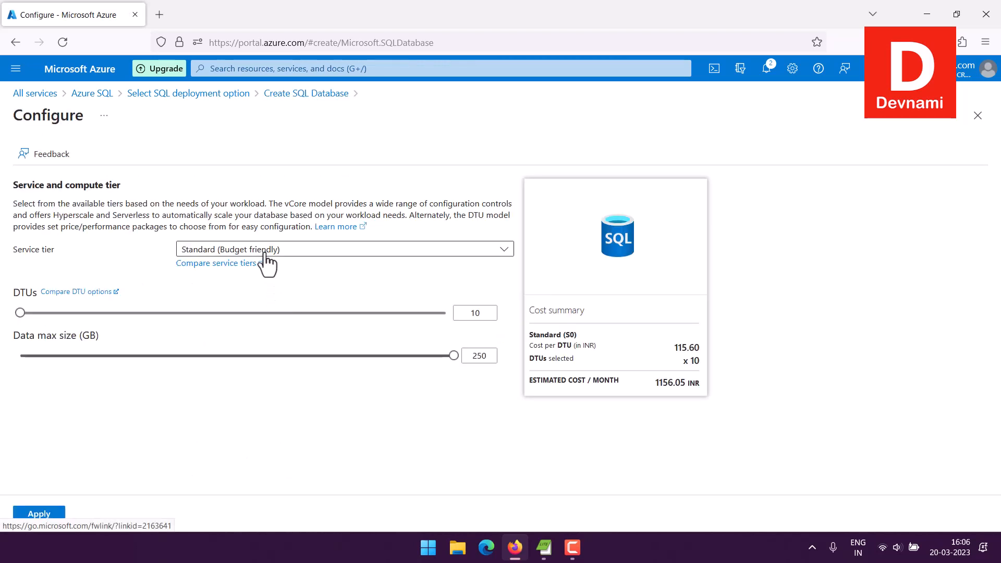
Step: Set the compute service tier to Basic and apply it
{"action": "left_click", "coordinate": [264, 250]}
{"action": "left_click", "coordinate": [236, 376]}
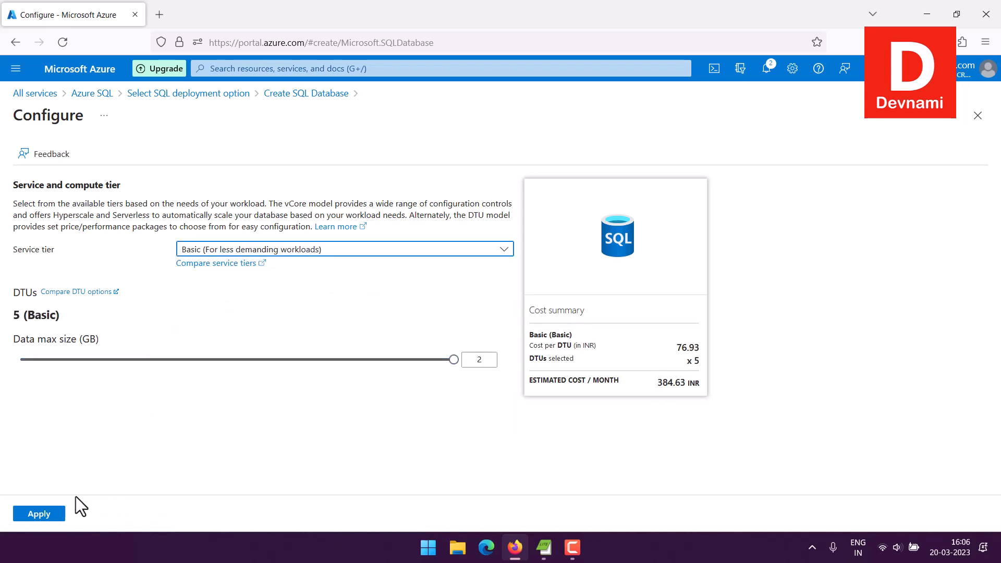
{"action": "left_click", "coordinate": [55, 517]}
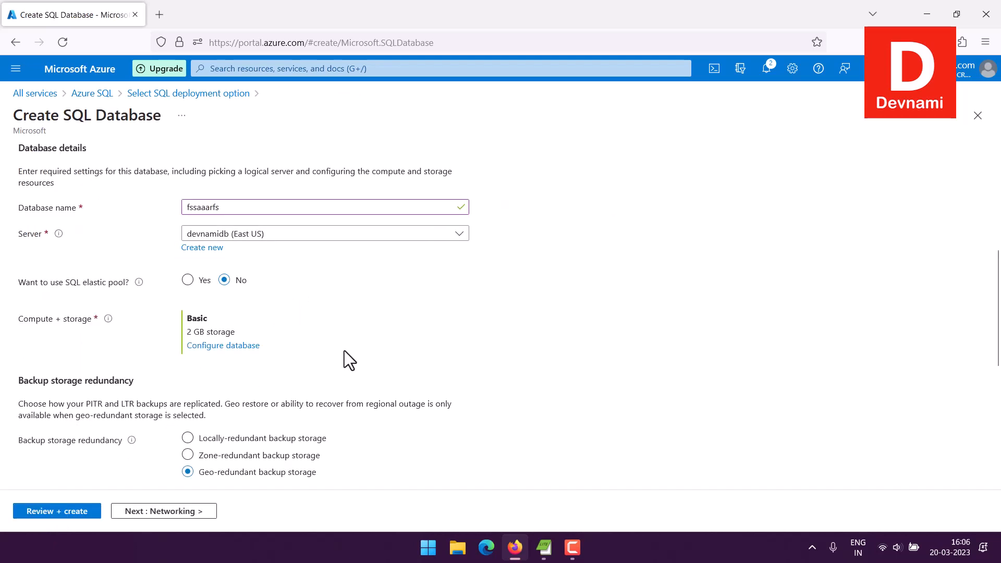
Step: Choose locally-redundant backup storage redundancy
{"action": "scroll", "coordinate": [432, 320], "scroll_direction": "down", "scroll_amount": 3}
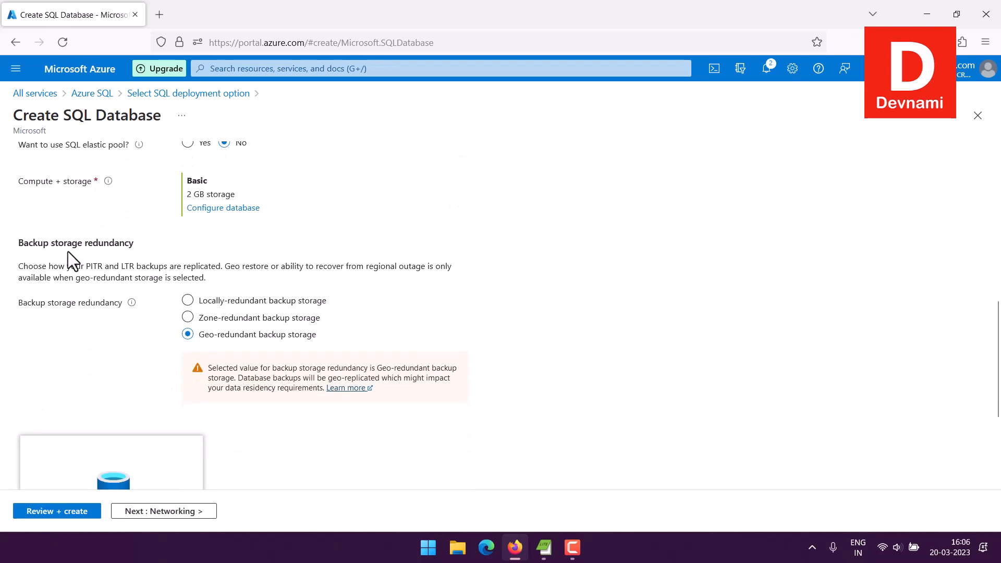
{"action": "left_click_drag", "start_coordinate": [51, 245], "coordinate": [214, 274]}
{"action": "left_click", "coordinate": [216, 273]}
{"action": "left_click", "coordinate": [224, 319]}
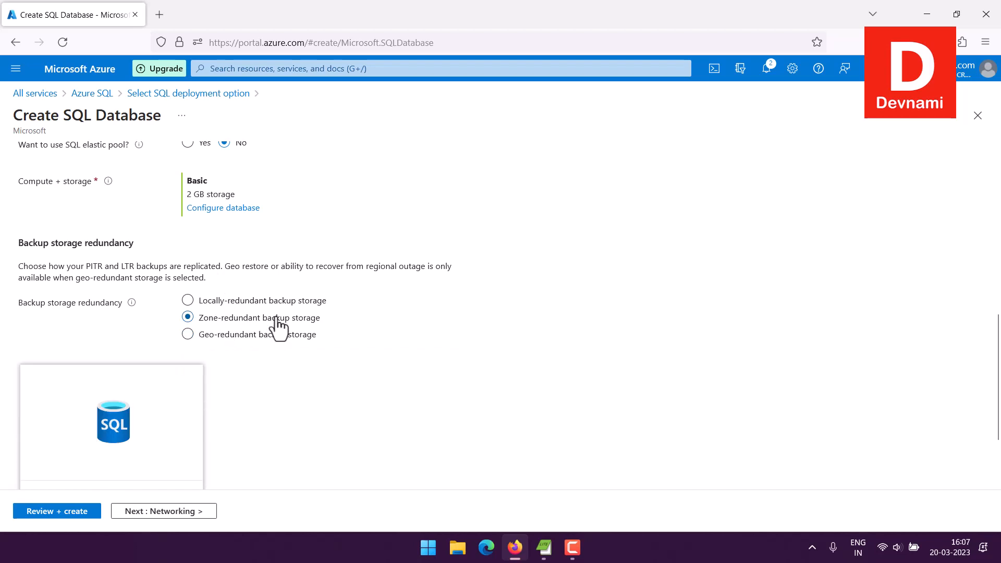
{"action": "left_click", "coordinate": [229, 301]}
Step: In Networking, allow the current client IP address through the server firewall
{"action": "left_click", "coordinate": [203, 512]}
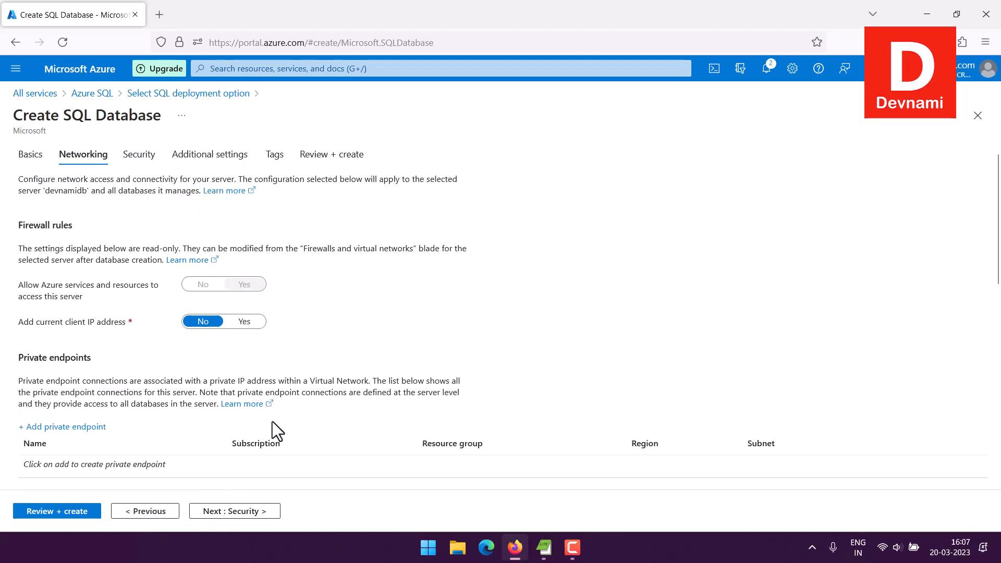
{"action": "left_click", "coordinate": [239, 323]}
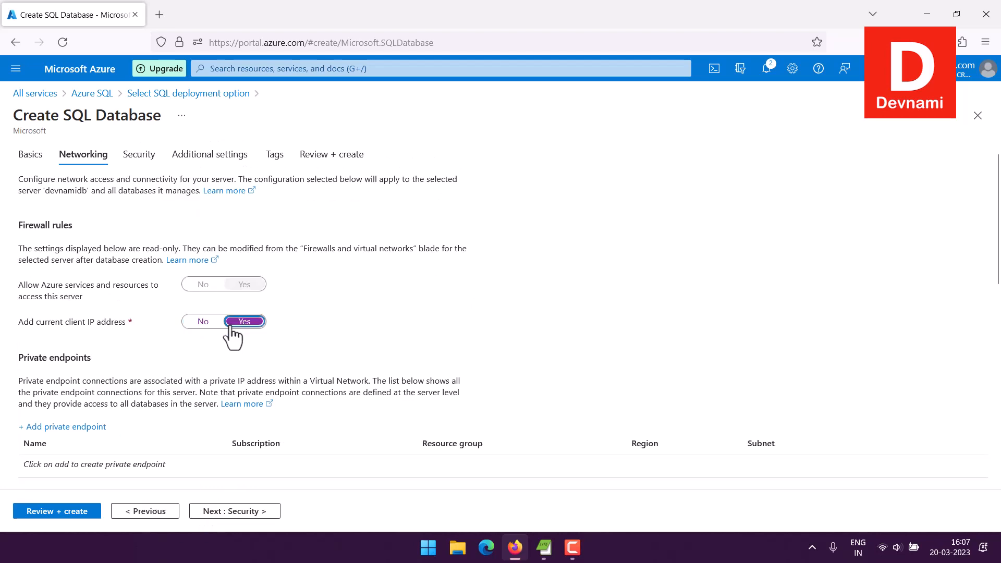
{"action": "scroll", "coordinate": [181, 271], "scroll_direction": "down", "scroll_amount": 2}
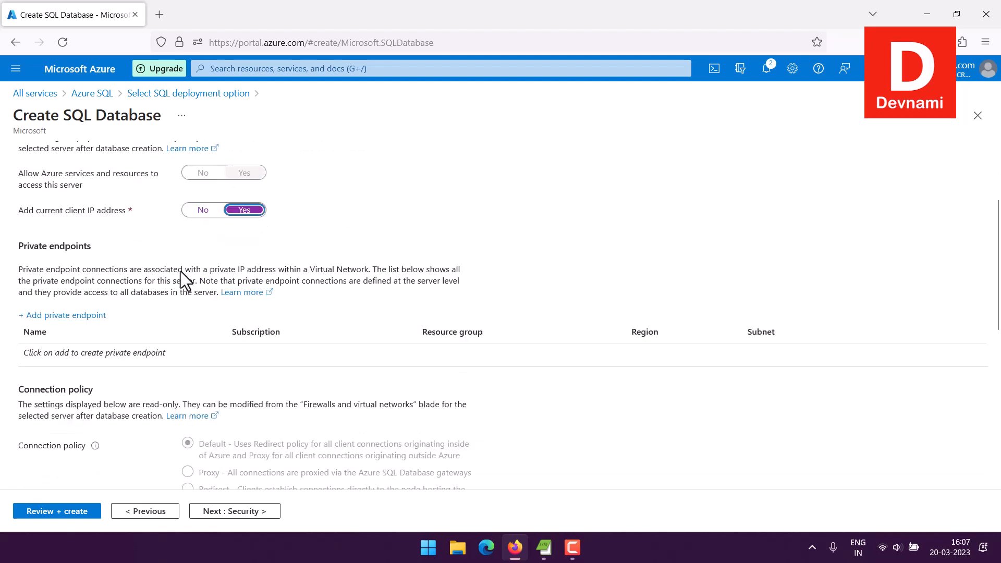
{"action": "scroll", "coordinate": [181, 271], "scroll_direction": "down", "scroll_amount": 1}
{"action": "scroll", "coordinate": [234, 313], "scroll_direction": "down", "scroll_amount": 1}
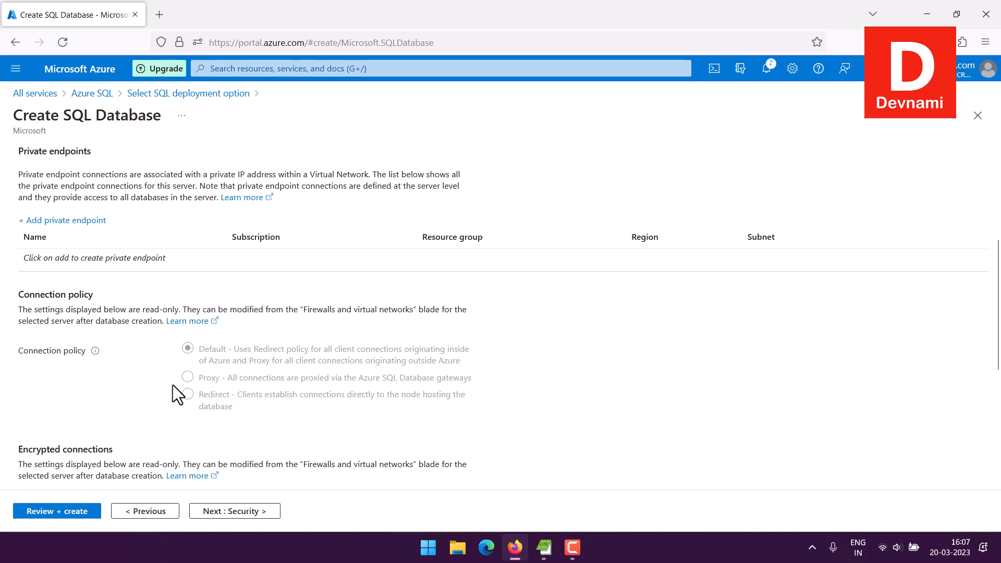
{"action": "scroll", "coordinate": [429, 374], "scroll_direction": "down", "scroll_amount": 3}
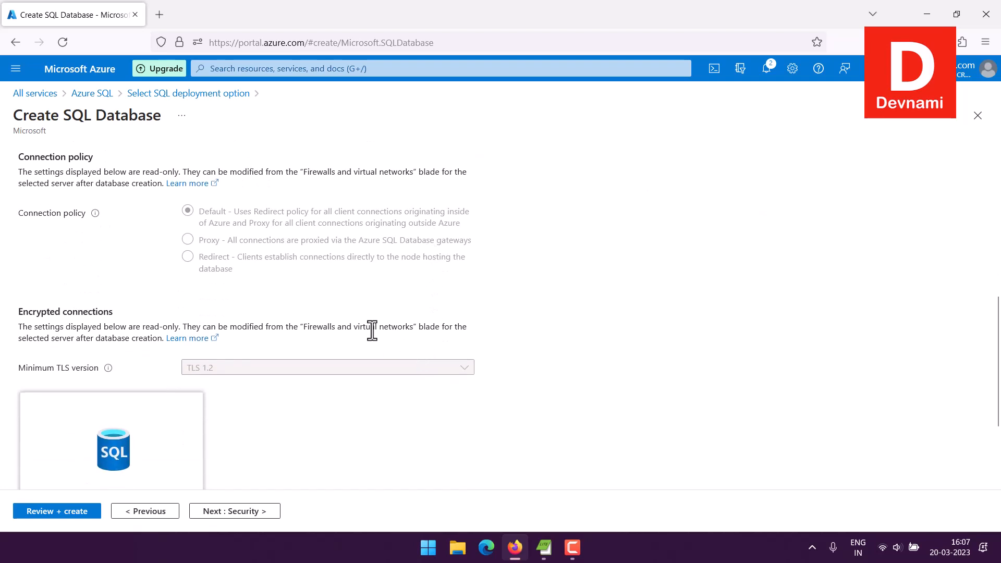
{"action": "scroll", "coordinate": [304, 266], "scroll_direction": "down", "scroll_amount": 3}
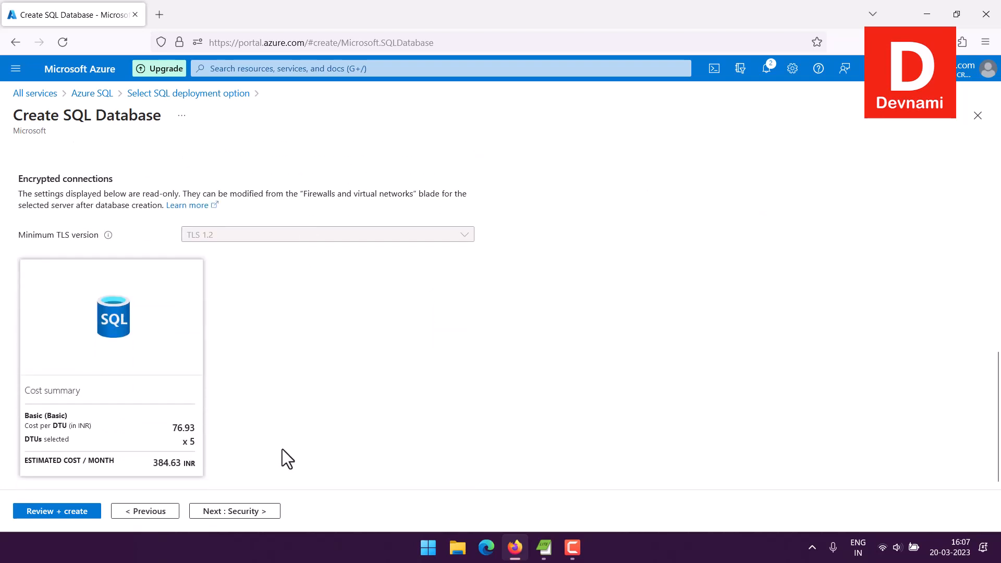
{"action": "left_click", "coordinate": [265, 511]}
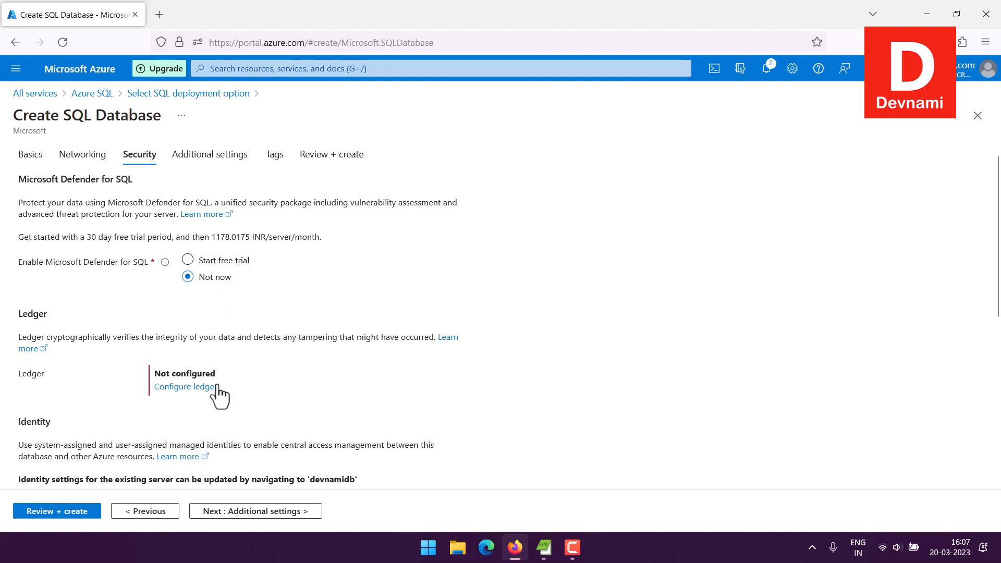
Step: Review the Security settings and cost summary, then advance to Additional settings
{"action": "scroll", "coordinate": [219, 398], "scroll_direction": "down", "scroll_amount": 3}
{"action": "left_click_drag", "start_coordinate": [64, 309], "coordinate": [25, 284]}
{"action": "left_click", "coordinate": [27, 277]}
{"action": "scroll", "coordinate": [317, 275], "scroll_direction": "down", "scroll_amount": 3}
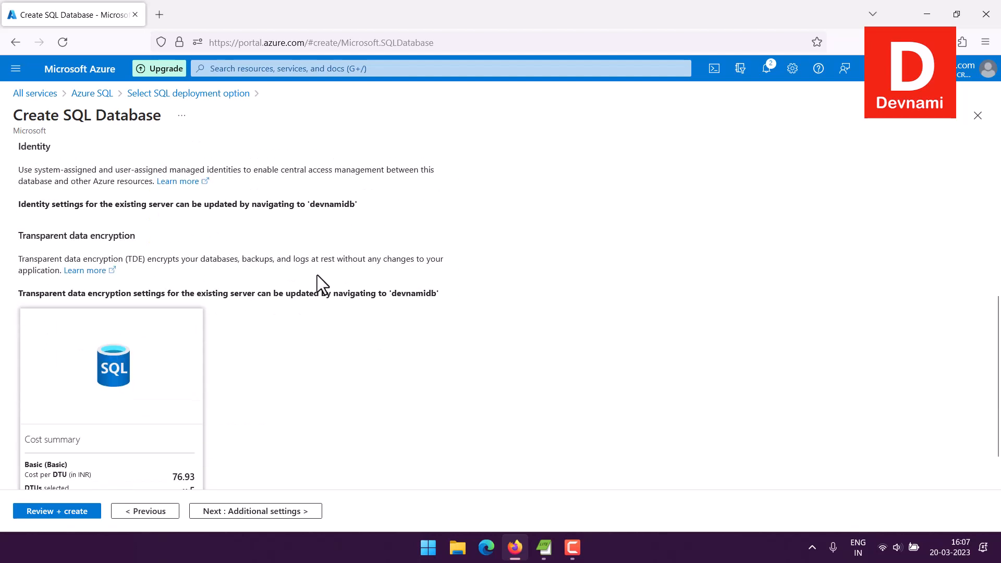
{"action": "scroll", "coordinate": [318, 274], "scroll_direction": "down", "scroll_amount": 1}
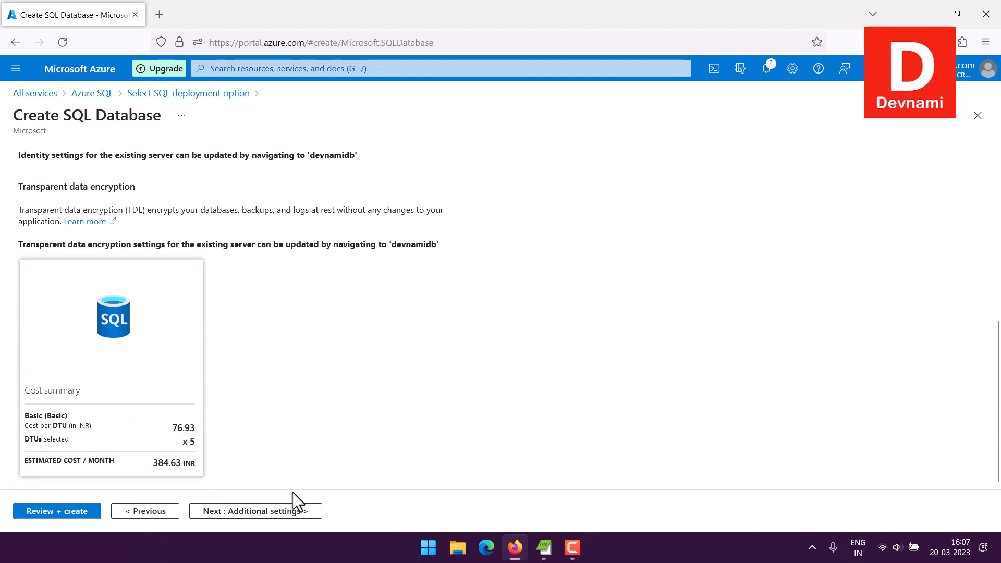
{"action": "left_click", "coordinate": [288, 512]}
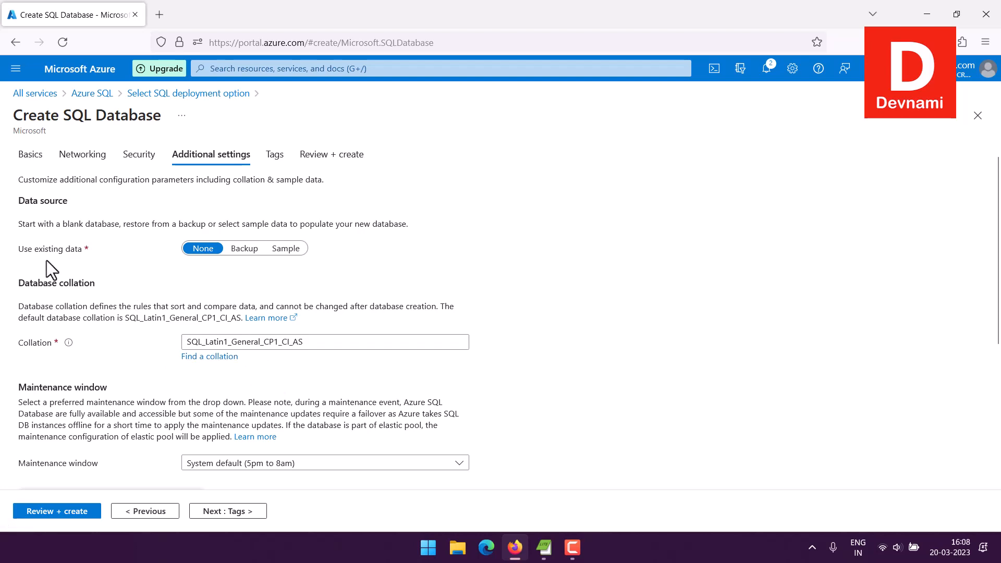
Step: Keep the System default (5pm to 8am) maintenance window and proceed to Tags
{"action": "scroll", "coordinate": [46, 260], "scroll_direction": "down", "scroll_amount": 4}
{"action": "left_click_drag", "start_coordinate": [34, 181], "coordinate": [117, 179]}
{"action": "left_click", "coordinate": [126, 184]}
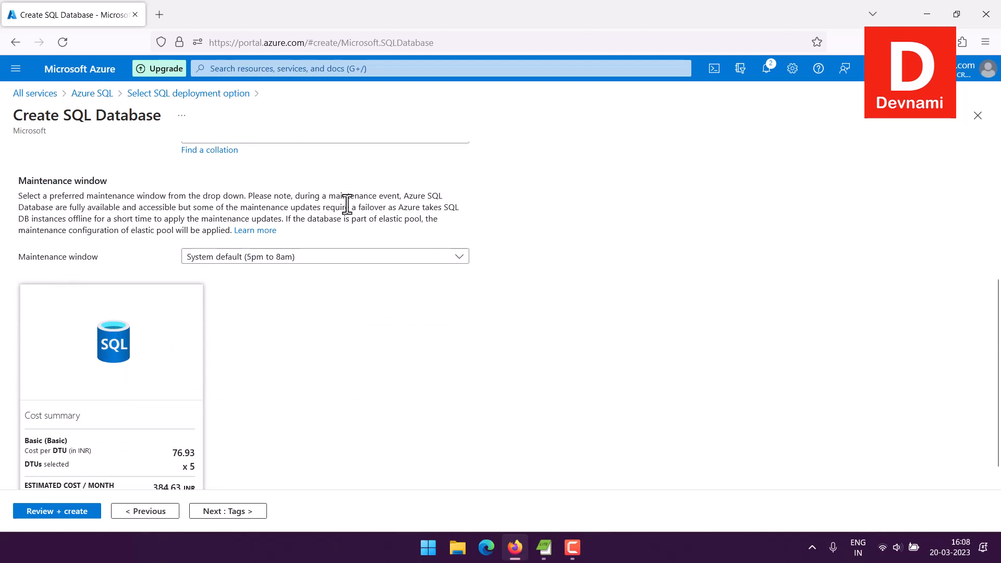
{"action": "left_click", "coordinate": [246, 255]}
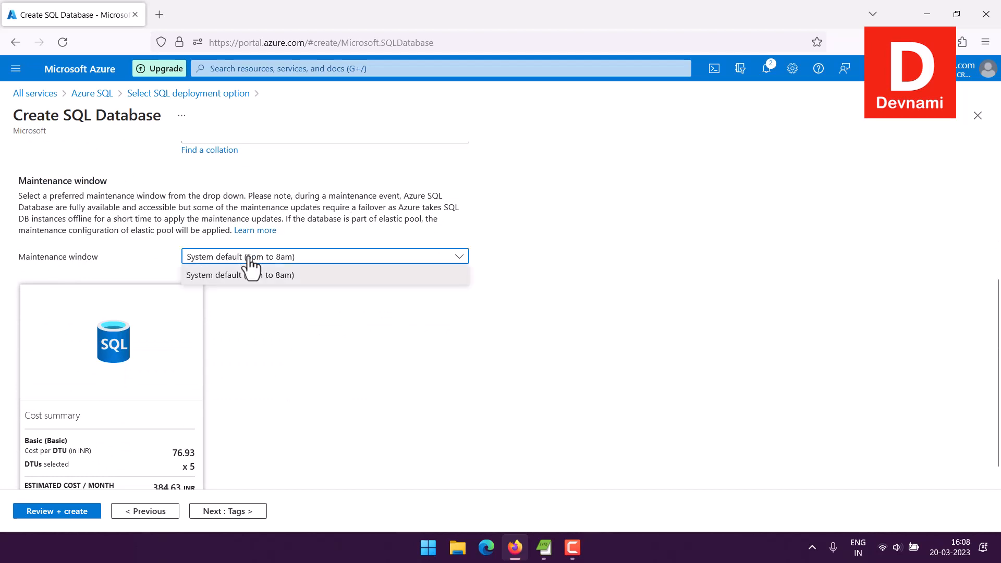
{"action": "left_click", "coordinate": [232, 275]}
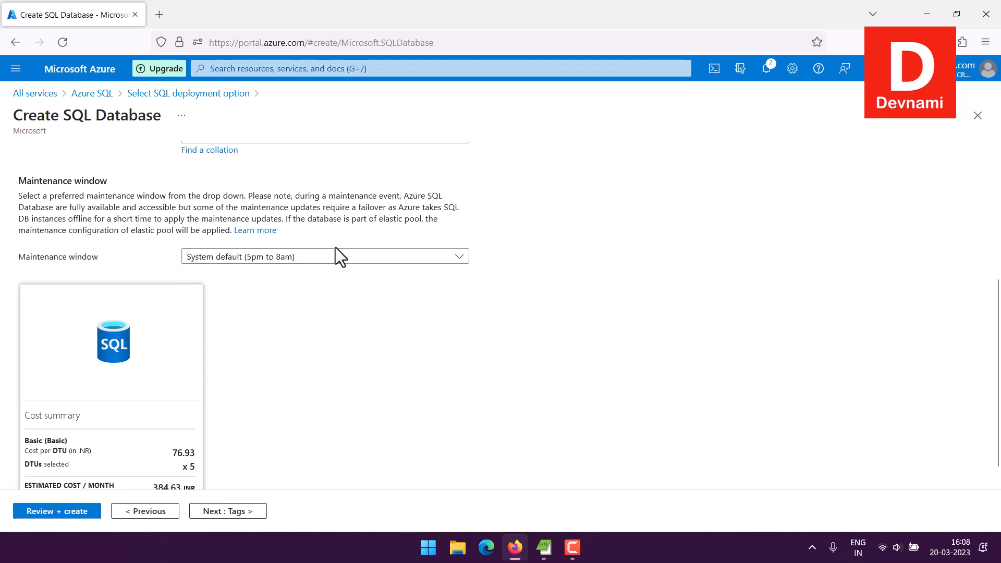
{"action": "scroll", "coordinate": [335, 247], "scroll_direction": "down", "scroll_amount": 1}
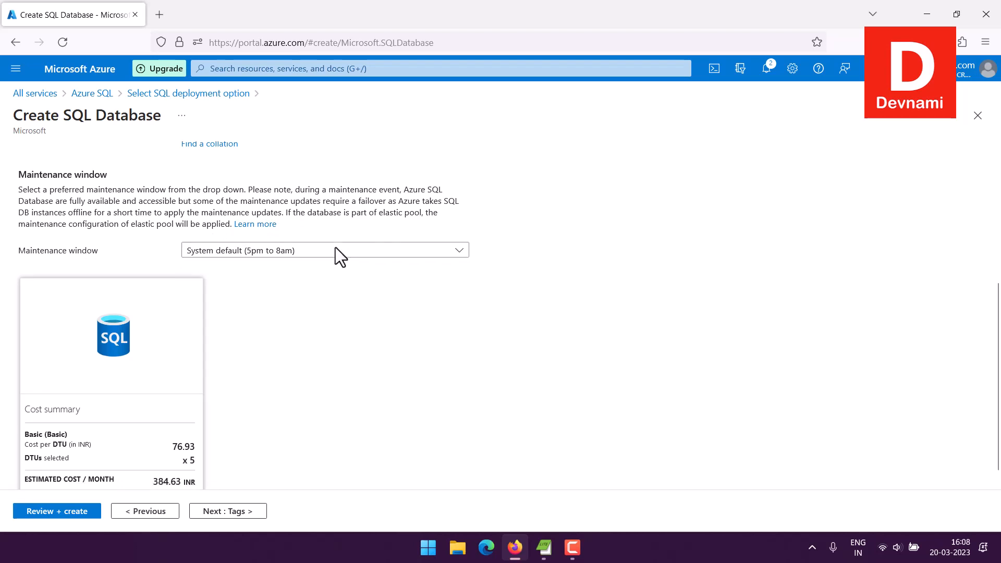
{"action": "left_click", "coordinate": [252, 512]}
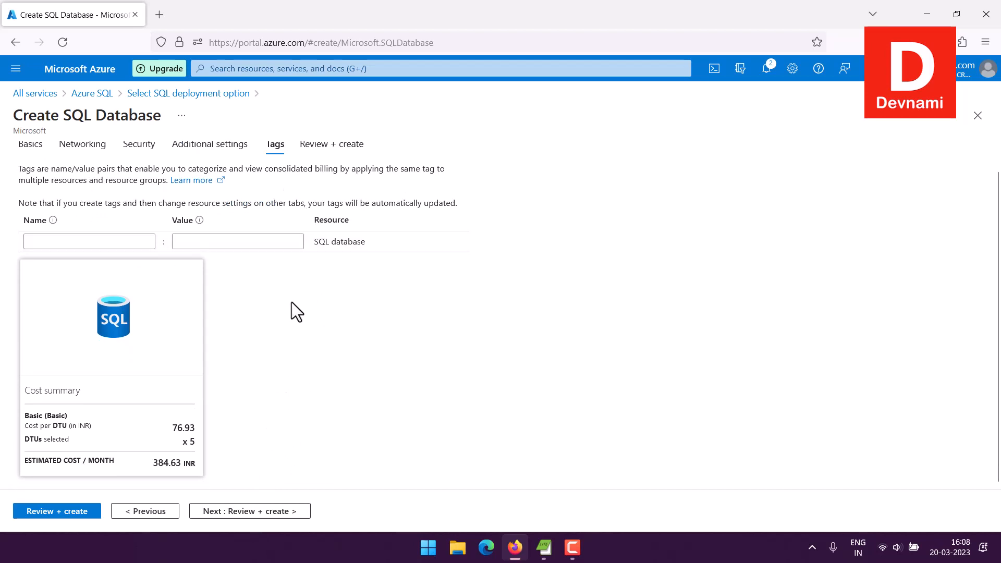
{"action": "left_click", "coordinate": [134, 240]}
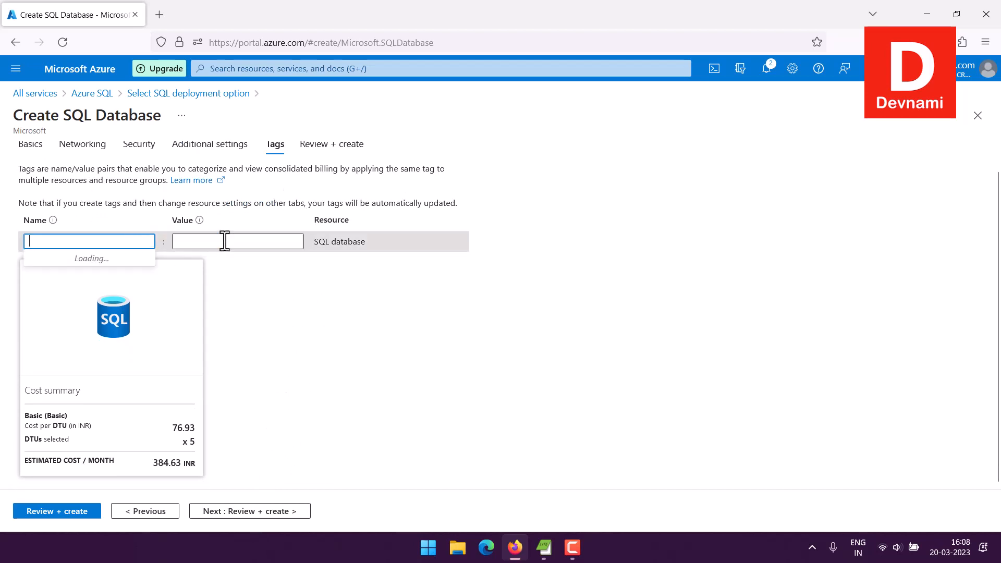
{"action": "left_click", "coordinate": [225, 241]}
Step: Leave tags blank and review the Basic 2 GB database summary on devnamidb
{"action": "left_click", "coordinate": [273, 185]}
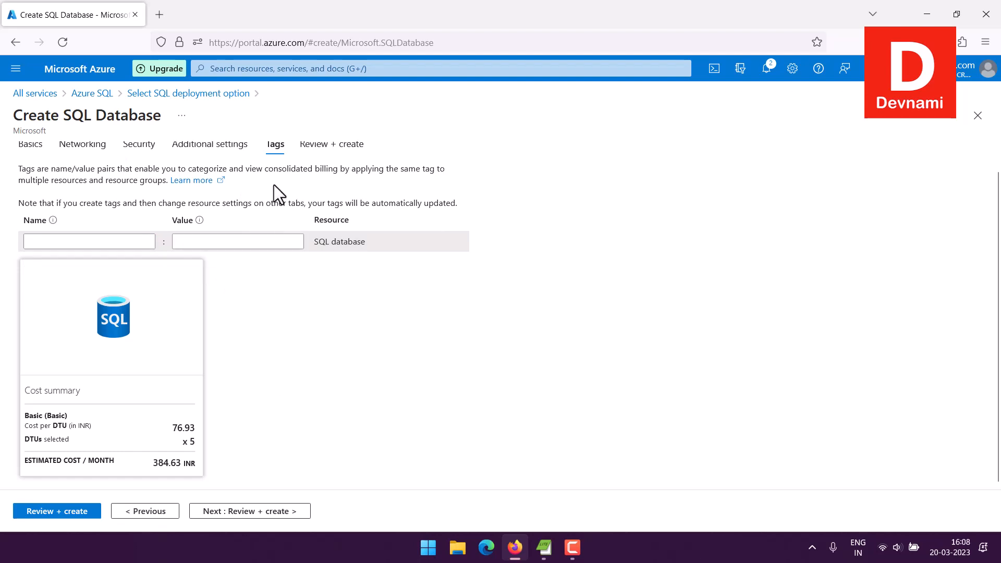
{"action": "left_click", "coordinate": [334, 168]}
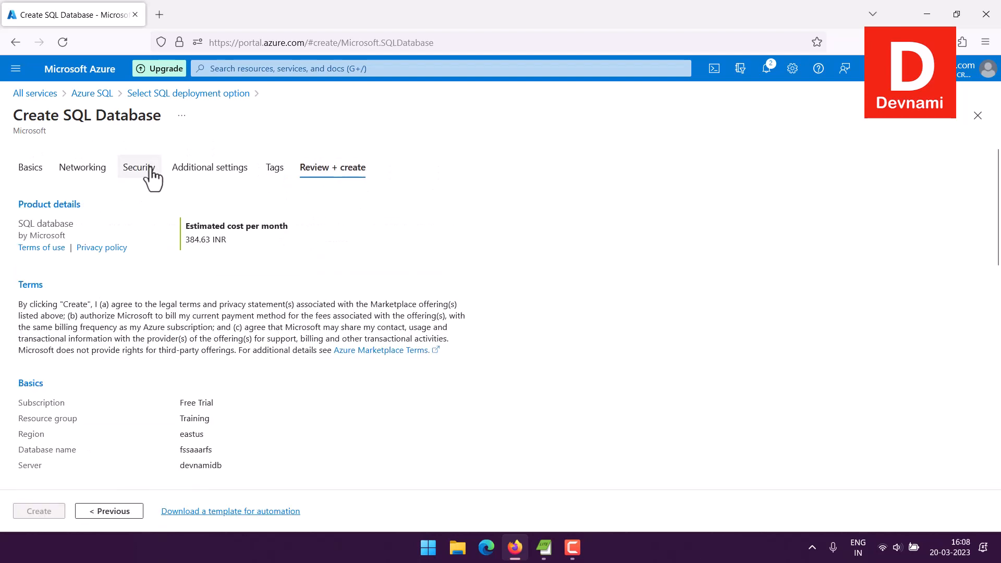
{"action": "scroll", "coordinate": [221, 249], "scroll_direction": "down", "scroll_amount": 8}
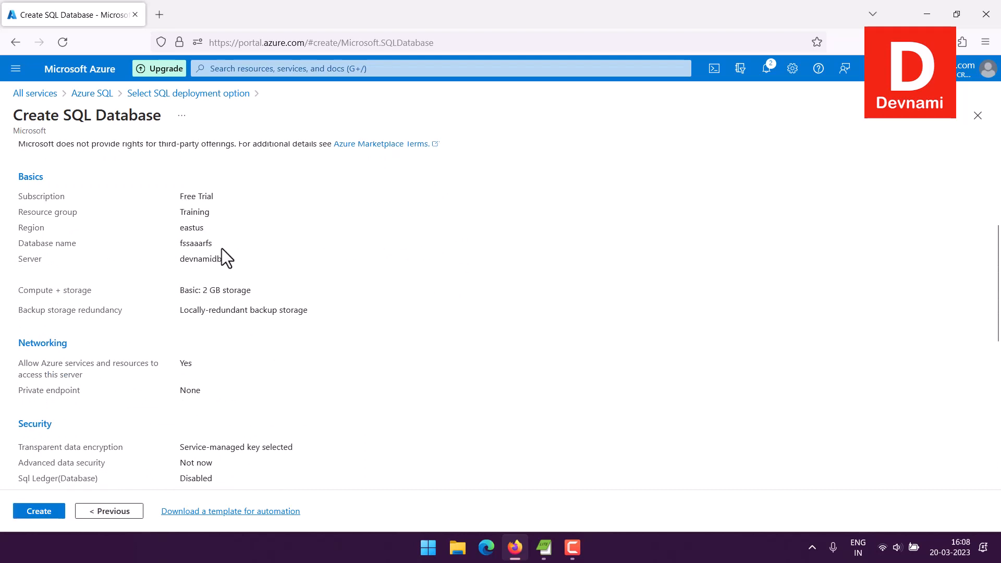
{"action": "scroll", "coordinate": [222, 248], "scroll_direction": "down", "scroll_amount": 3}
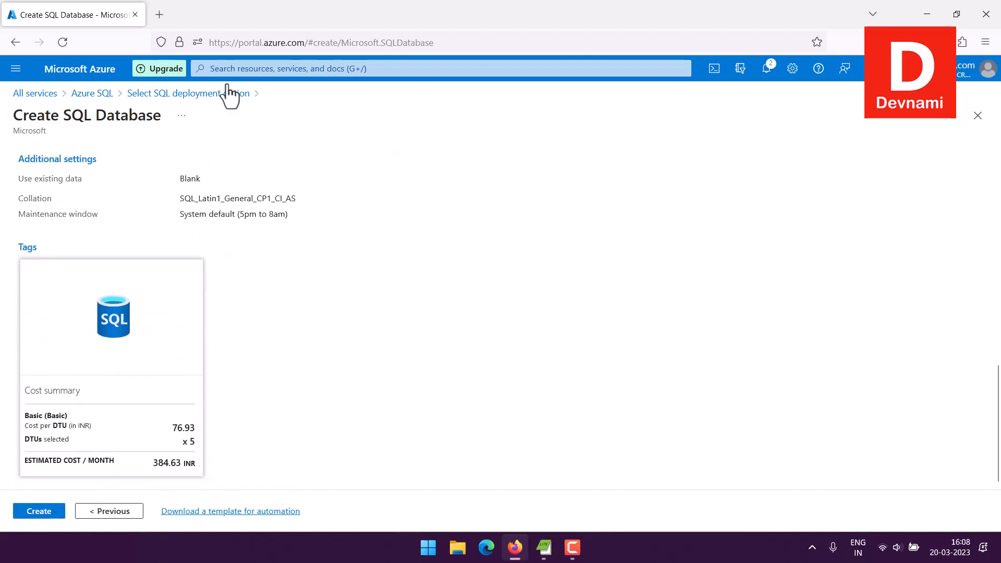
Step: Return to the Azure SQL list and open the devdb database overview
{"action": "left_click", "coordinate": [108, 94]}
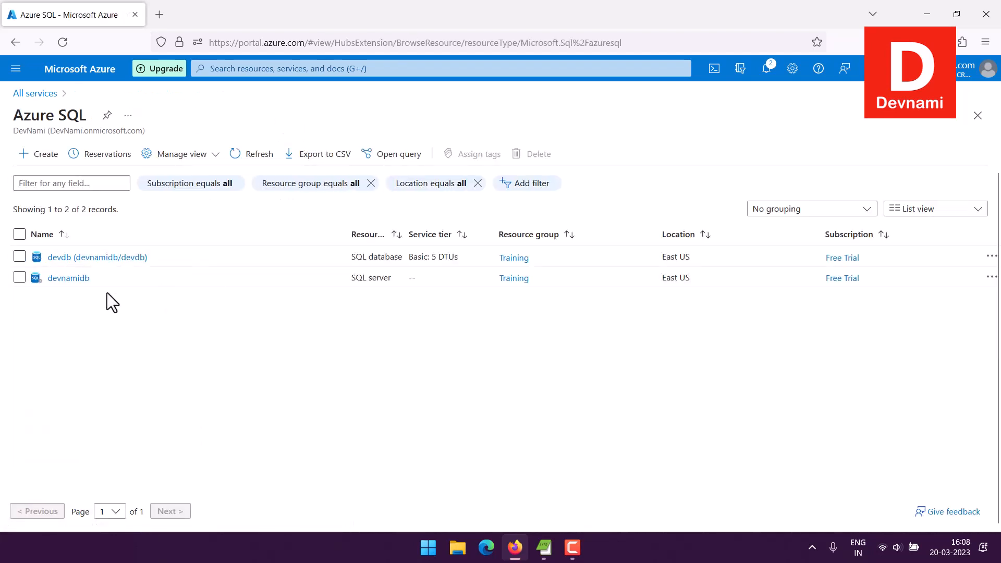
{"action": "left_click_drag", "start_coordinate": [350, 278], "coordinate": [439, 258]}
{"action": "left_click", "coordinate": [358, 277]}
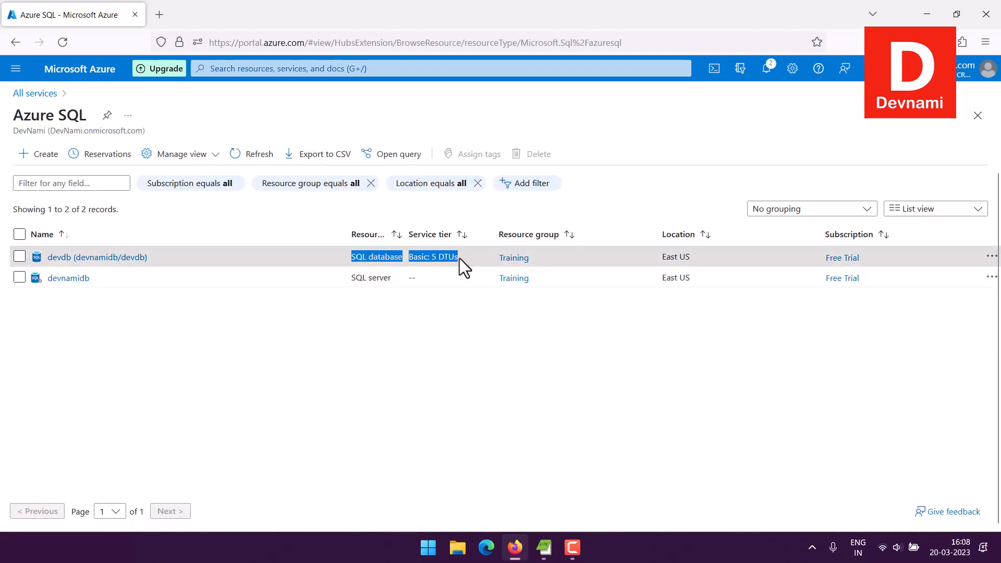
{"action": "left_click", "coordinate": [459, 258]}
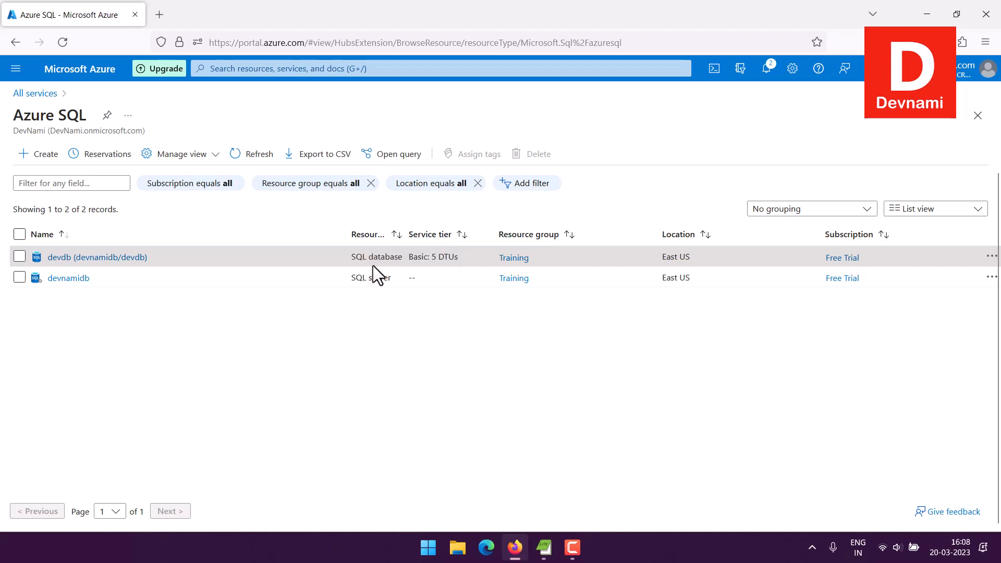
{"action": "left_click", "coordinate": [81, 276]}
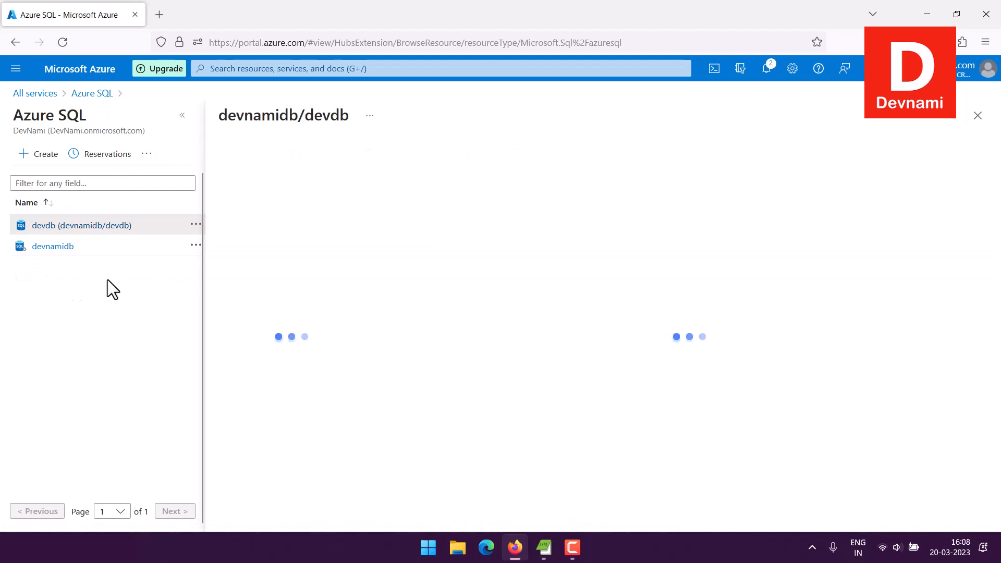
Step: Collapse the resource list to widen the devdb overview, then bring up the system app search
{"action": "left_click", "coordinate": [182, 117]}
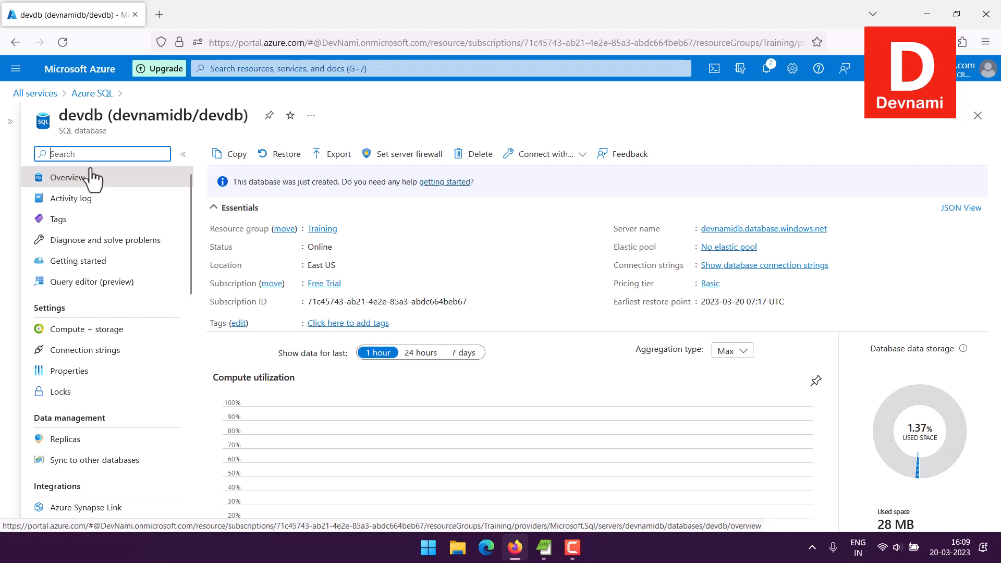
{"action": "left_click", "coordinate": [429, 547]}
Step: Launch TablePlus from a Start search for 'tableplus' and centre its welcome window on screen
{"action": "left_click", "coordinate": [359, 83]}
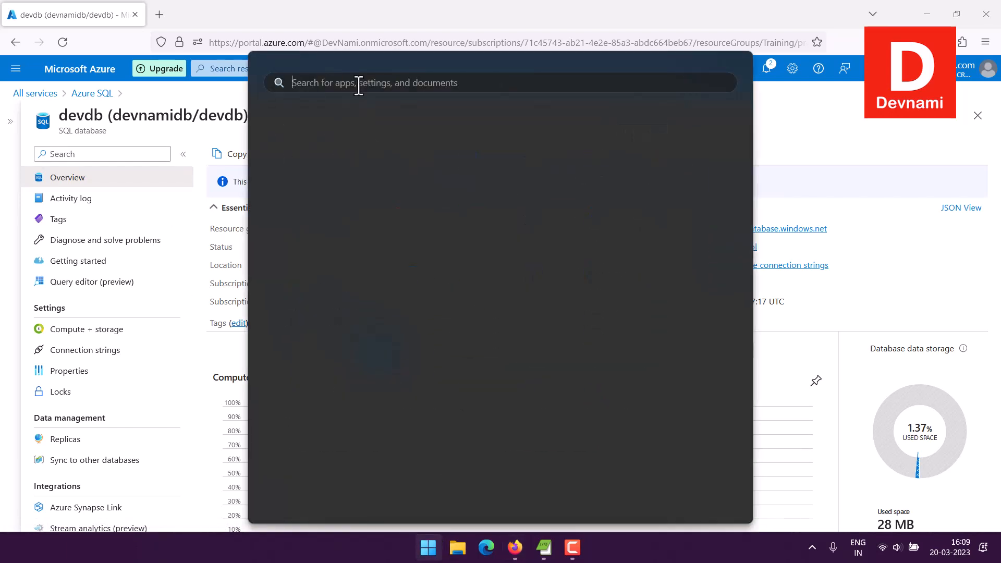
{"action": "type", "text": "tableplus"}
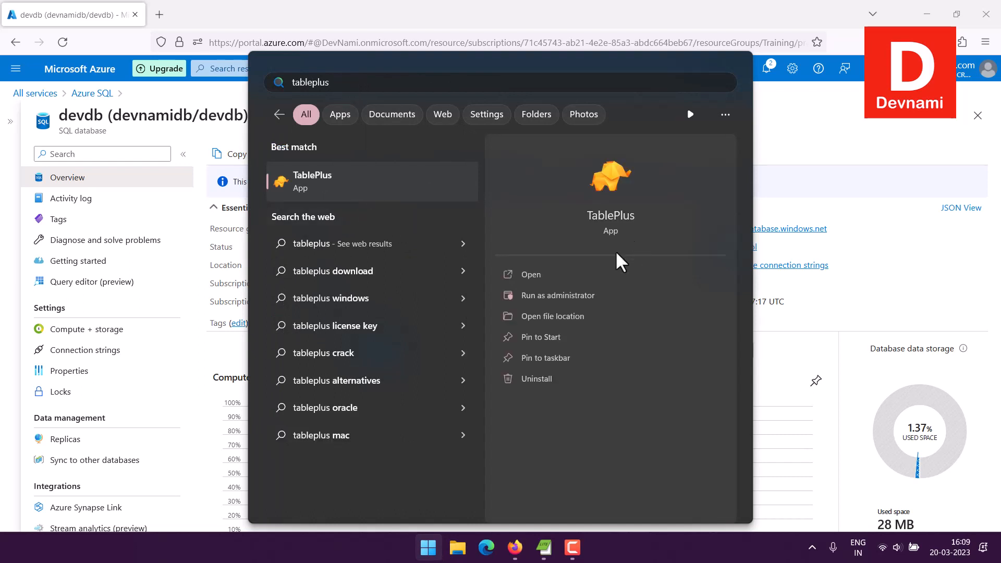
{"action": "left_click", "coordinate": [573, 271]}
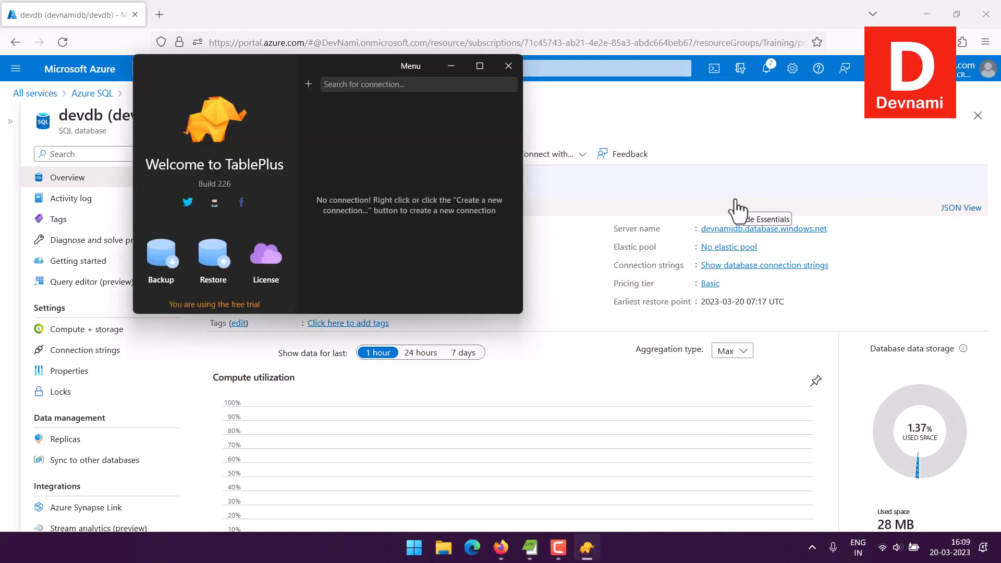
{"action": "left_click_drag", "start_coordinate": [376, 70], "coordinate": [497, 199]}
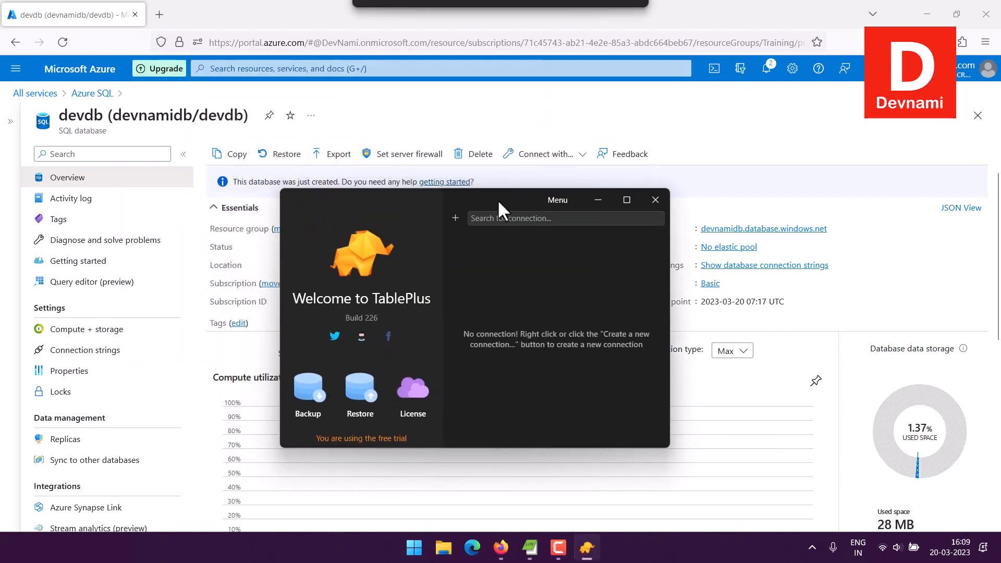
{"action": "left_click", "coordinate": [454, 219]}
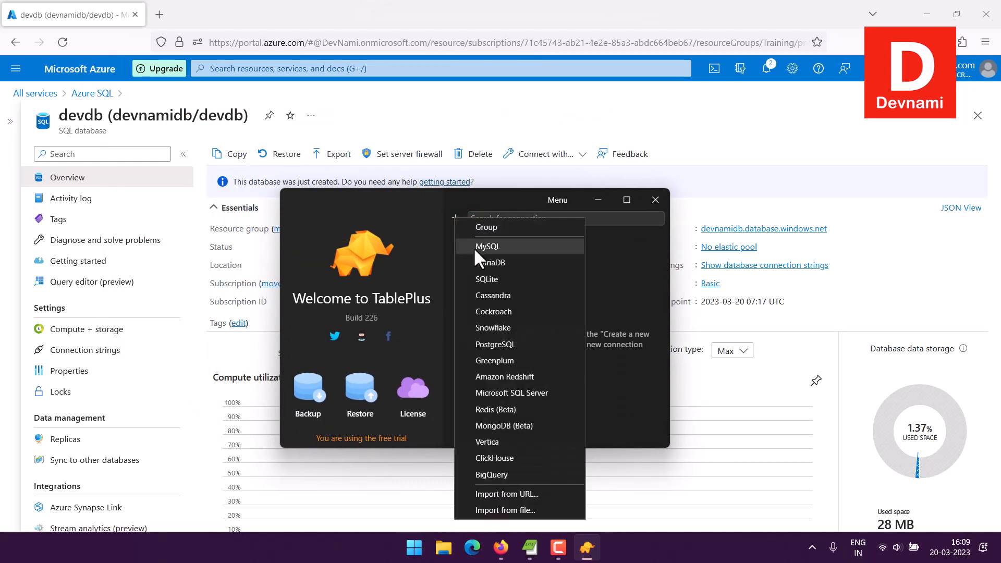
{"action": "left_click", "coordinate": [500, 393]}
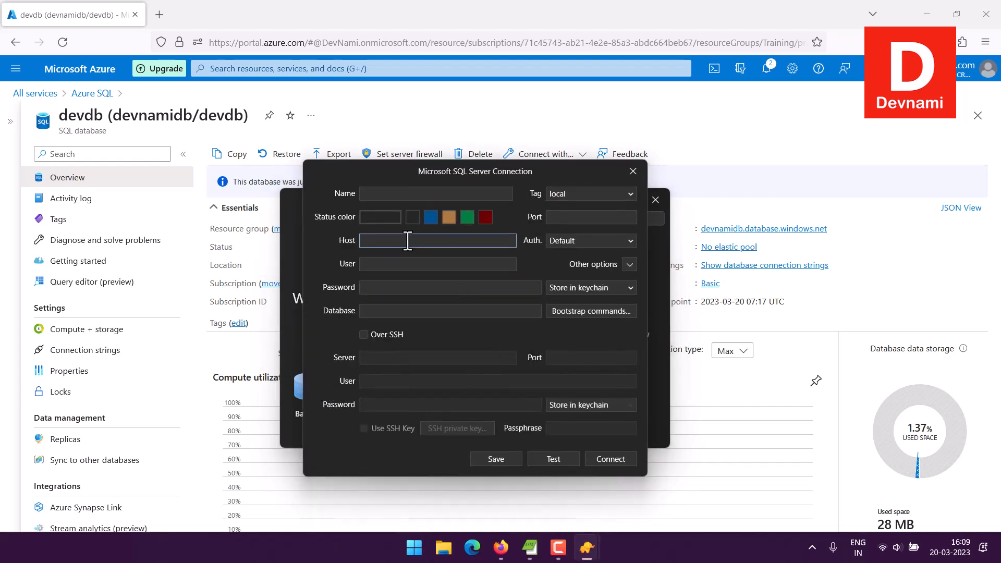
{"action": "left_click", "coordinate": [371, 193]}
{"action": "type", "text": "Azure SQL"}
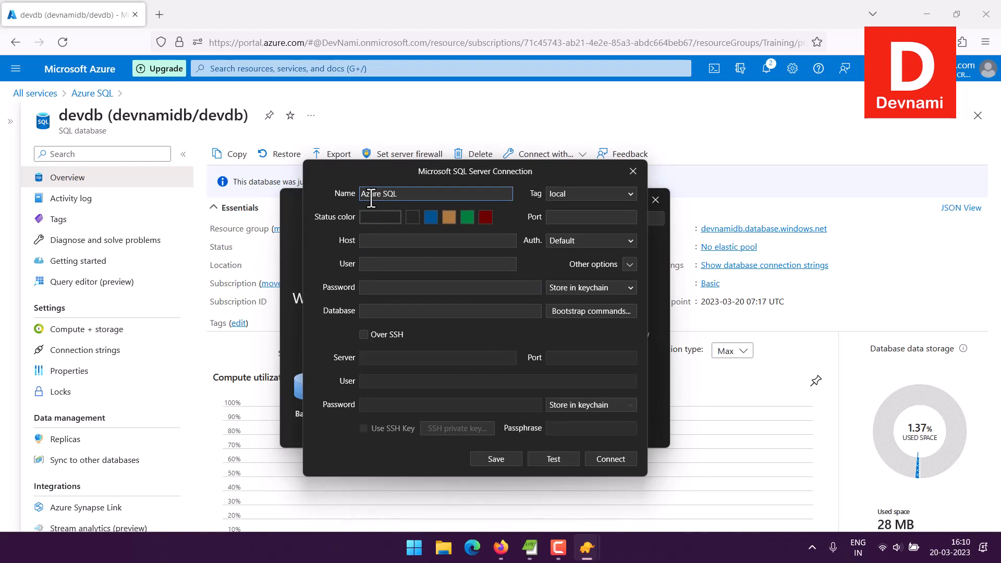
{"action": "left_click", "coordinate": [381, 241]}
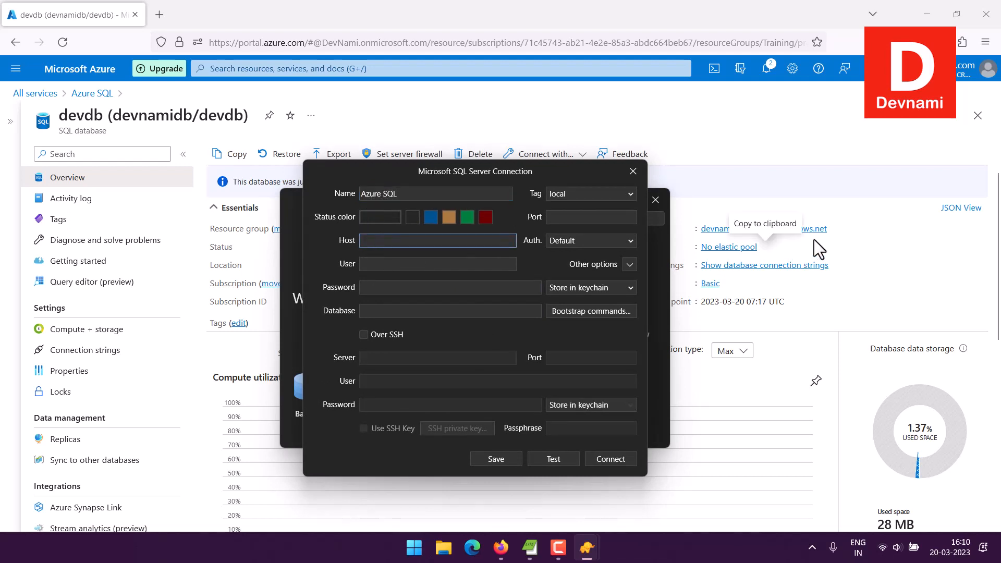
{"action": "left_click", "coordinate": [834, 230]}
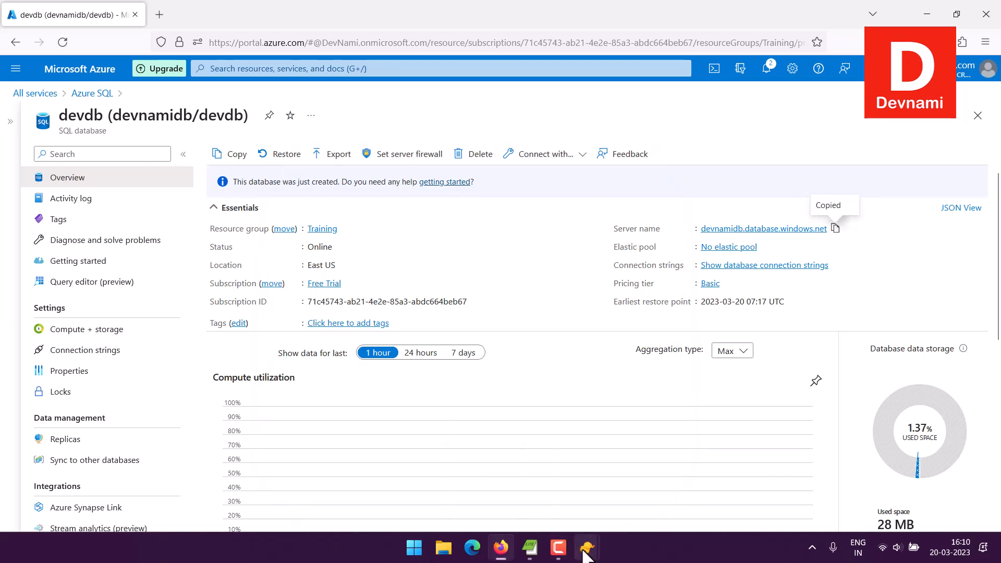
{"action": "mouse_move", "coordinate": [588, 550]}
{"action": "left_click", "coordinate": [604, 459]}
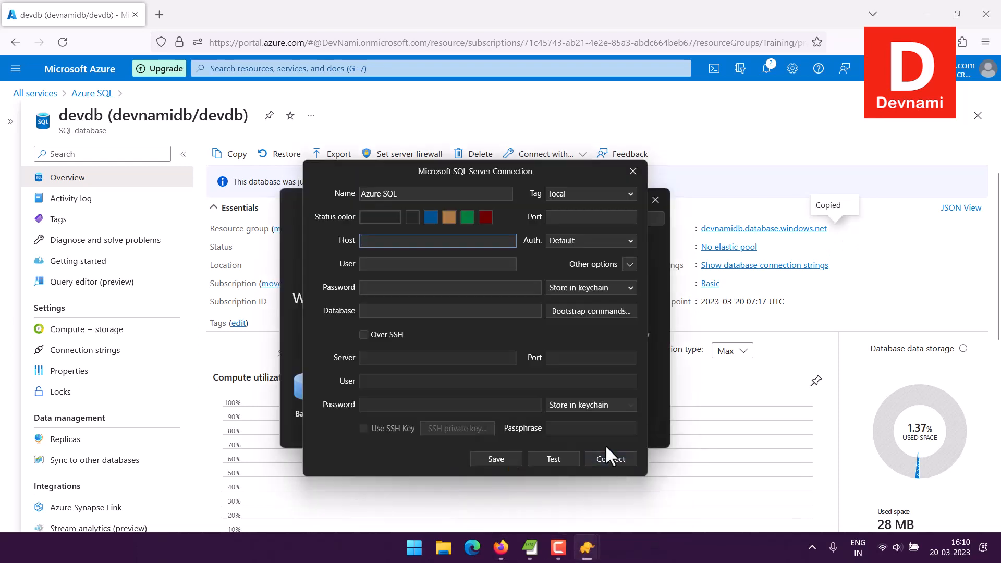
{"action": "key", "text": "ctrl+v"}
{"action": "left_click", "coordinate": [386, 264]}
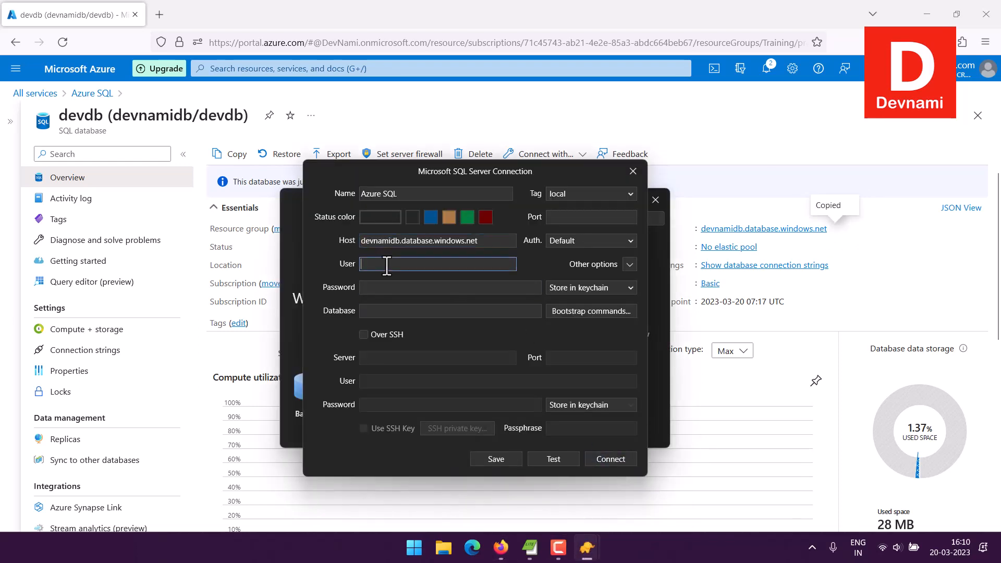
{"action": "left_click", "coordinate": [449, 286]}
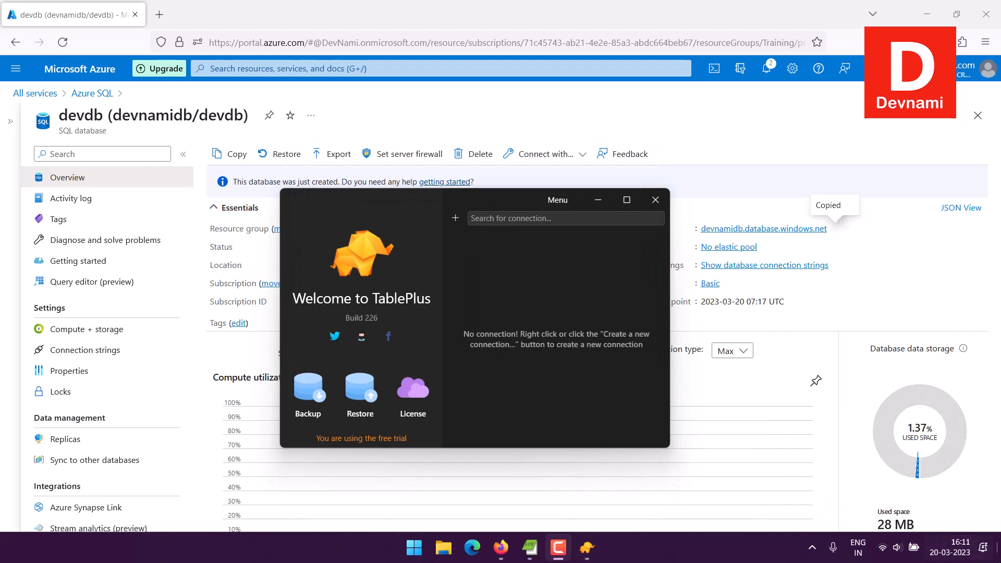
Step: Start a Microsoft SQL Server connection named 'Azure SQL' with blue status, entering the user and password
{"action": "left_click", "coordinate": [455, 218]}
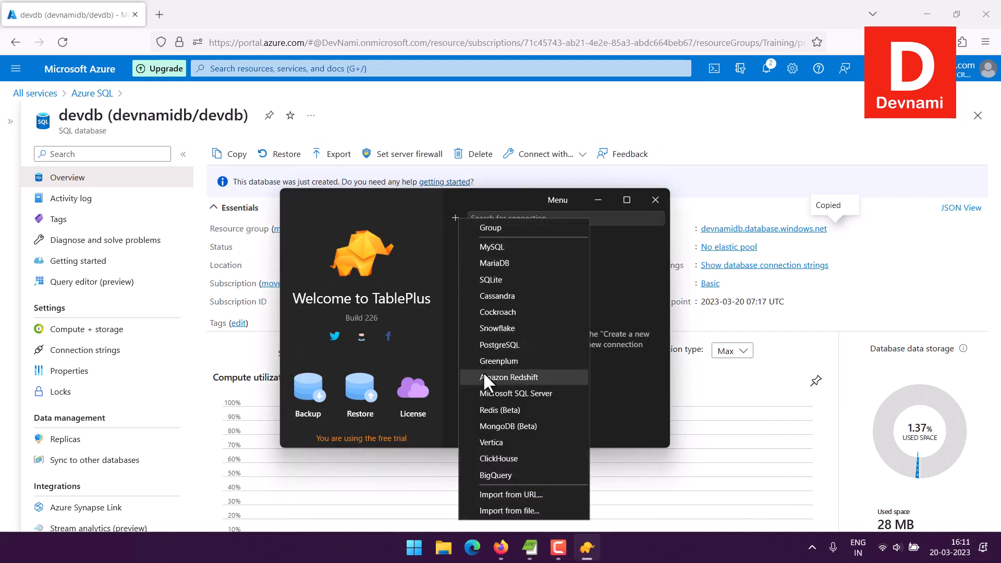
{"action": "left_click", "coordinate": [483, 393]}
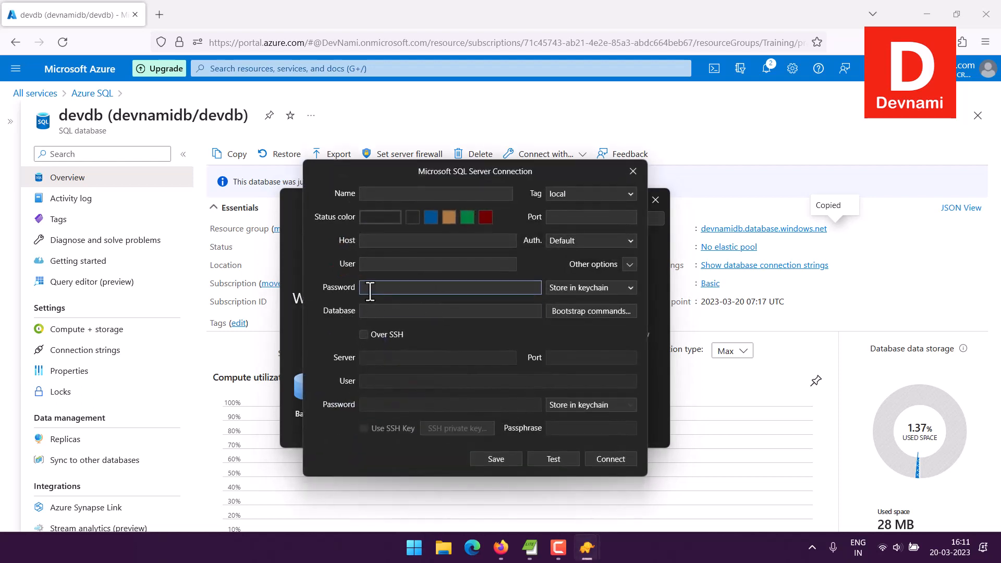
{"action": "key", "text": "ctrl+v"}
{"action": "left_click", "coordinate": [420, 264]}
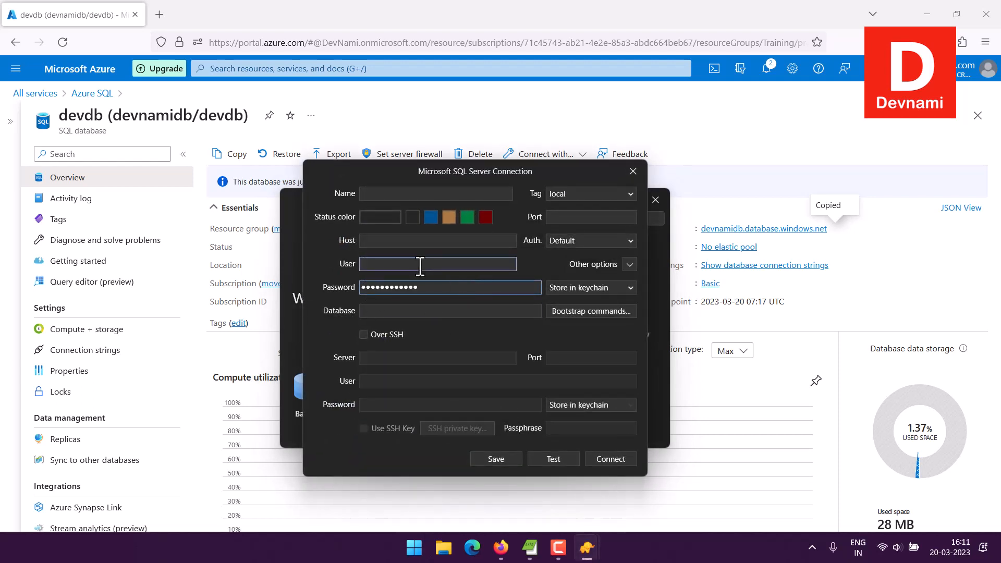
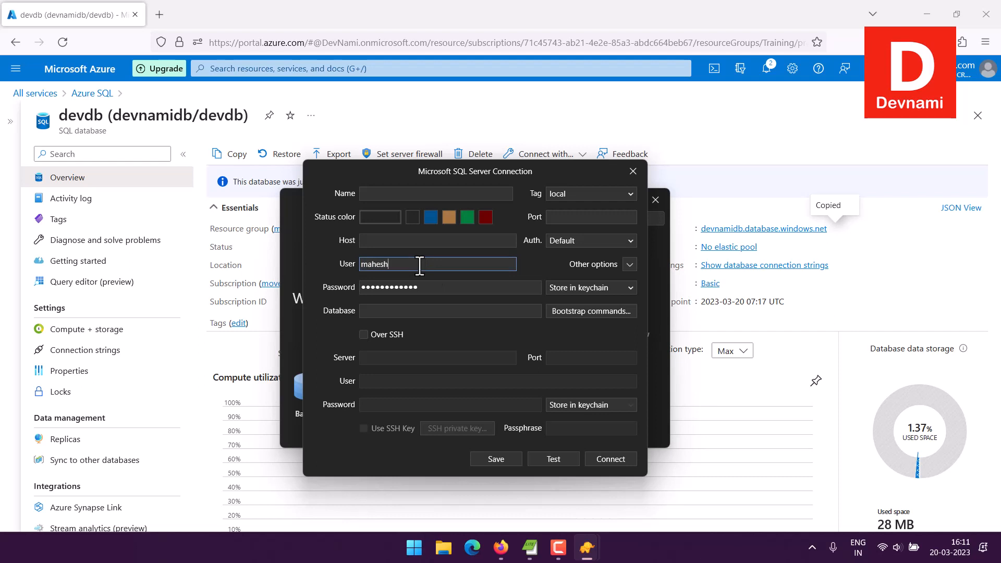
{"action": "left_click", "coordinate": [388, 193]}
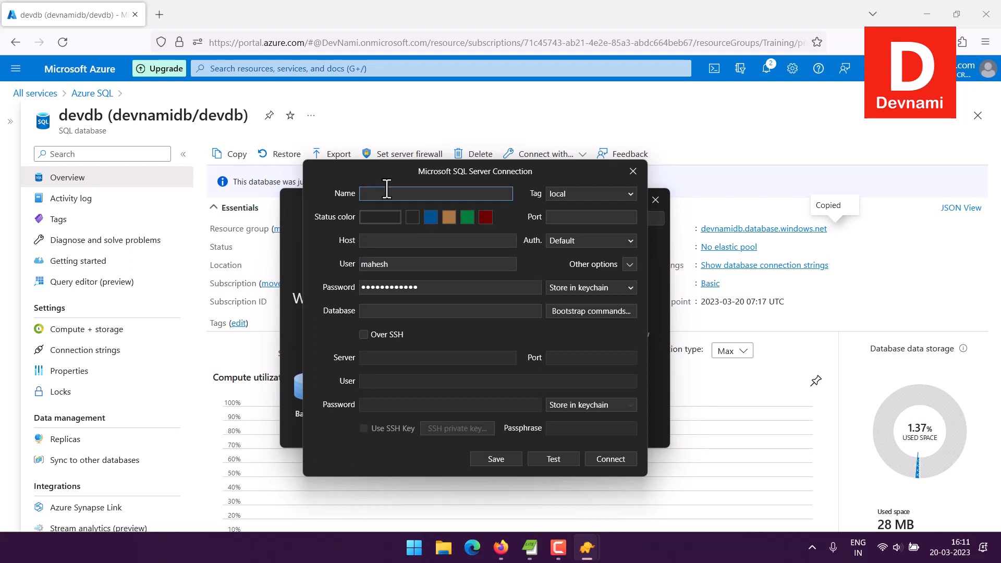
{"action": "type", "text": "Azure SQL"}
{"action": "left_click", "coordinate": [427, 217]}
Step: Set host devnamidb.database.windows.net, copied from the Azure portal, and database devdb
{"action": "left_click", "coordinate": [379, 243]}
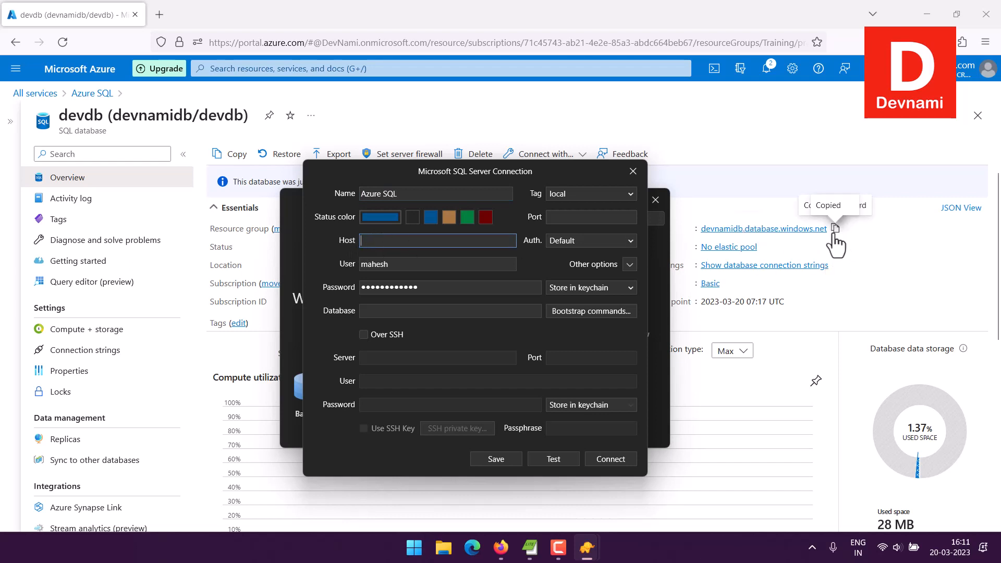
{"action": "left_click", "coordinate": [834, 229]}
{"action": "left_click", "coordinate": [586, 543]}
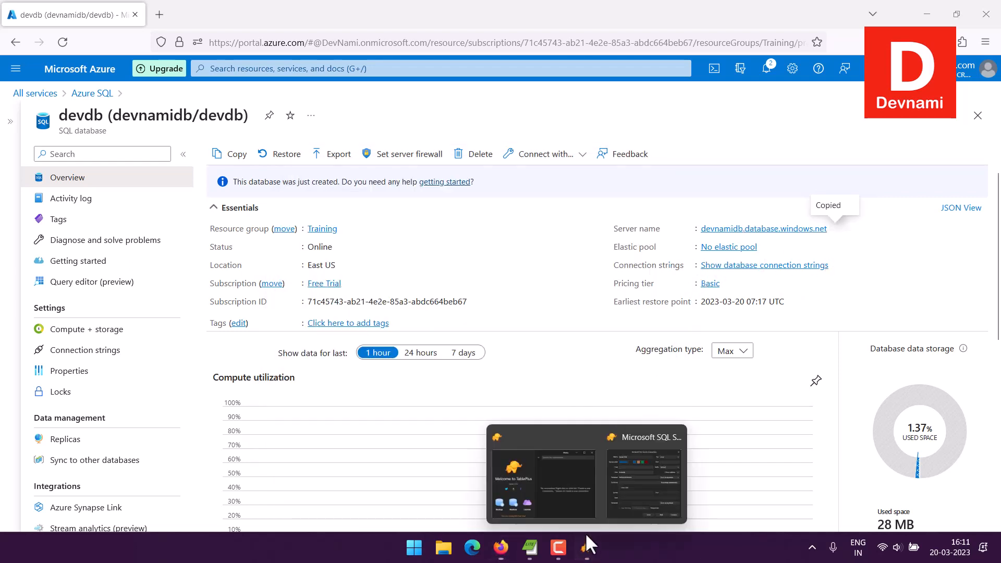
{"action": "left_click", "coordinate": [612, 477]}
{"action": "key", "text": "ctrl+v"}
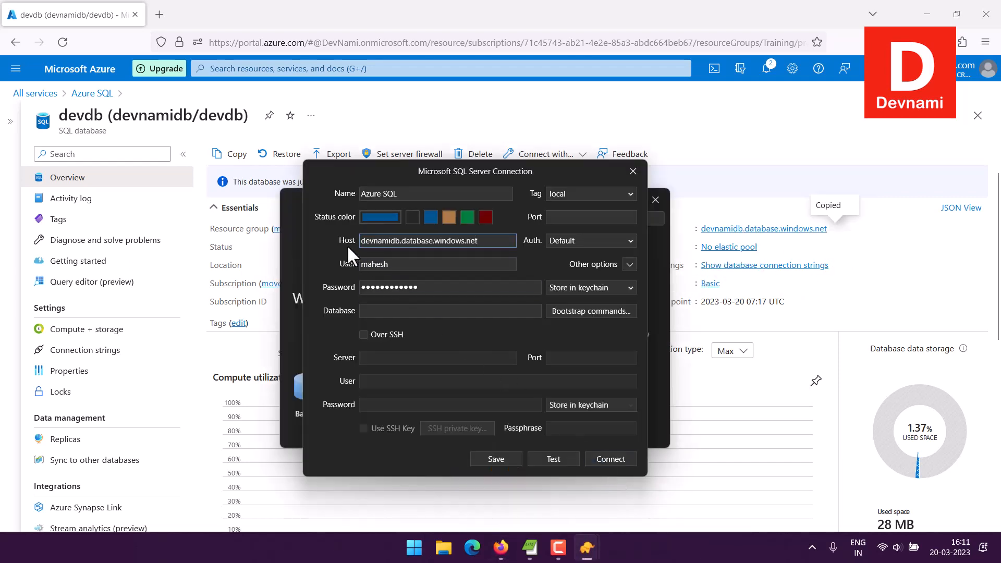
{"action": "left_click", "coordinate": [383, 311]}
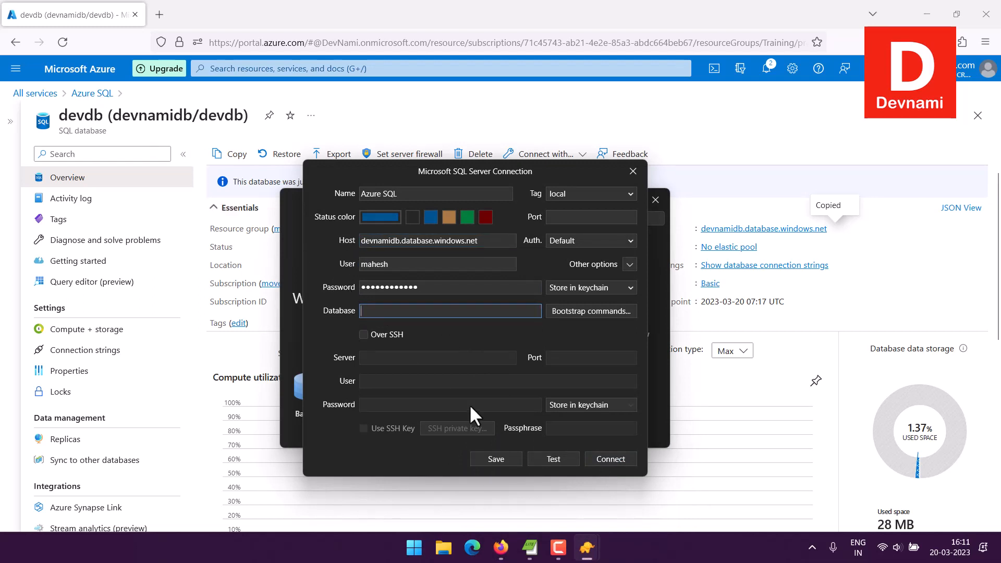
{"action": "type", "text": "devdb"}
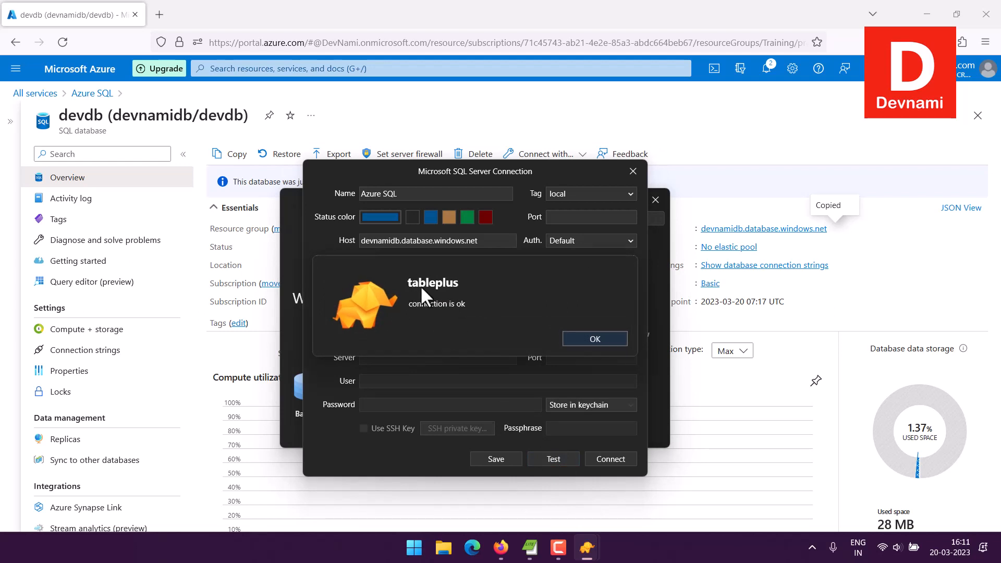
Step: Dismiss the 'connection is ok' message and connect to the devdb database
{"action": "left_click", "coordinate": [594, 338]}
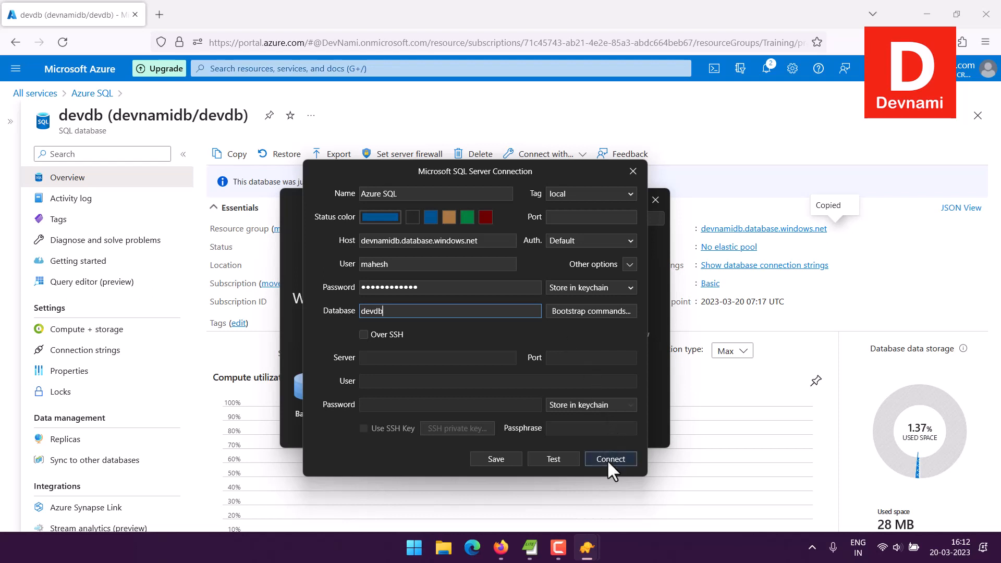
{"action": "key", "text": "Return"}
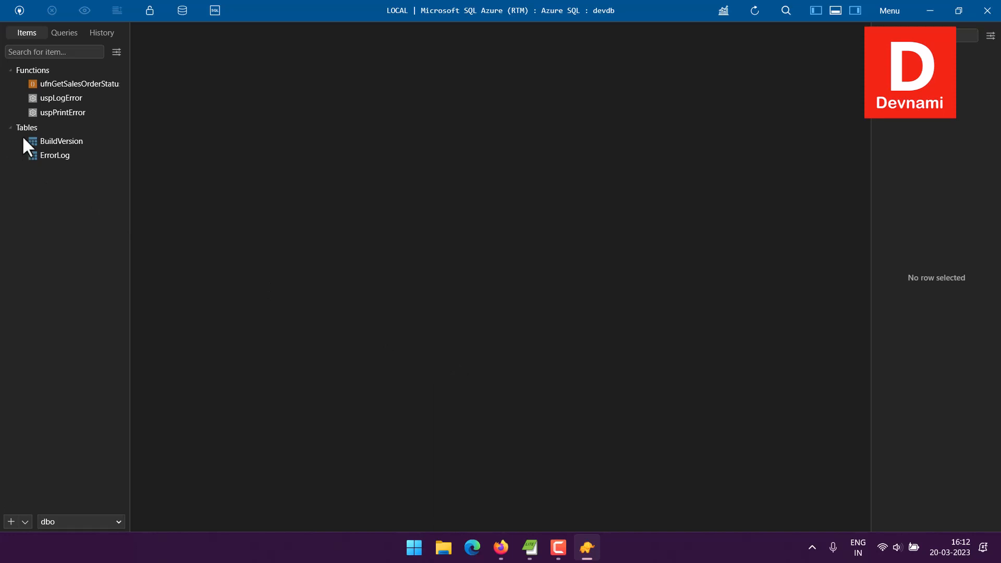
Step: Open the BuildVersion and ErrorLog tables, then bring up the sidebar's Import and New menus
{"action": "left_click", "coordinate": [54, 140]}
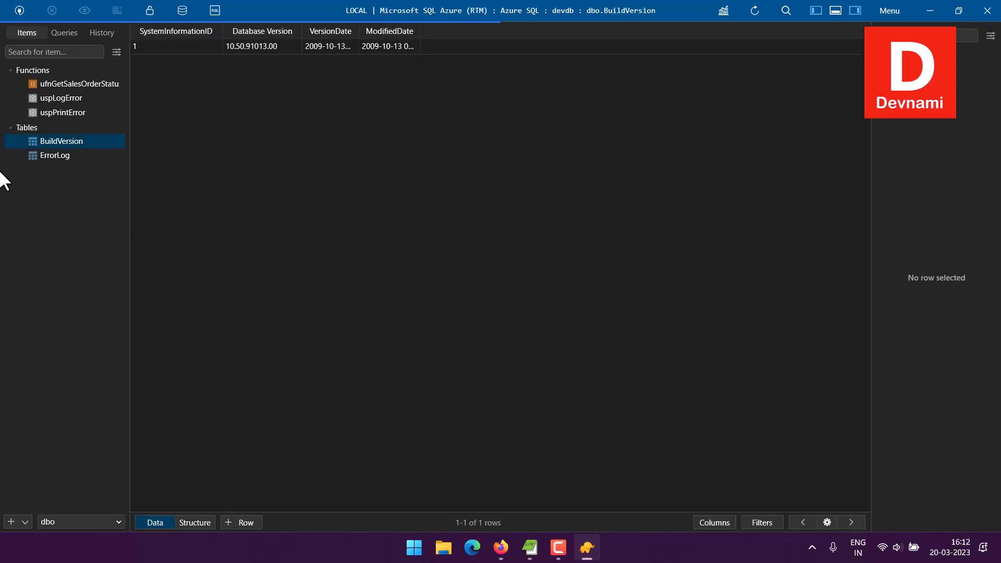
{"action": "left_click", "coordinate": [47, 155]}
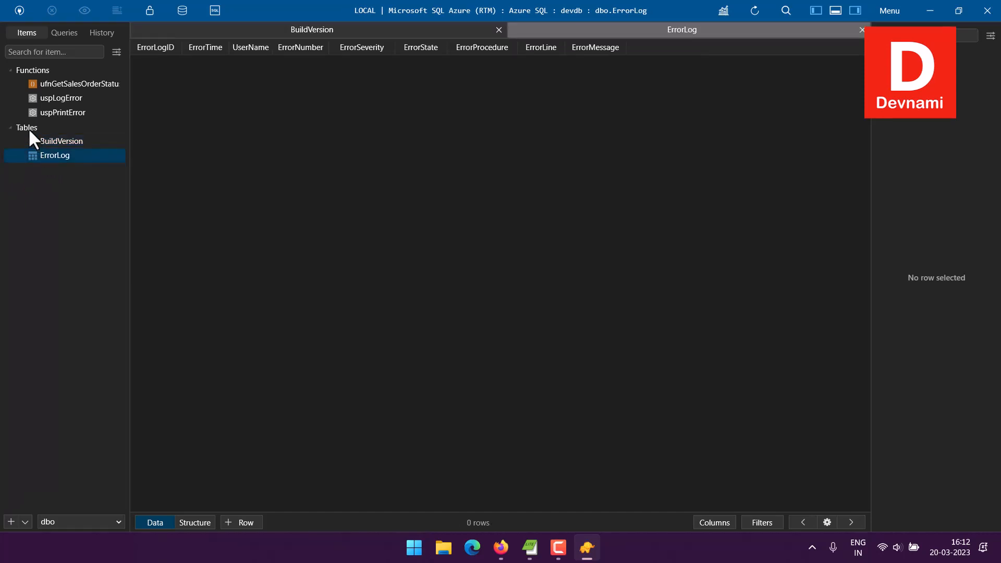
{"action": "right_click", "coordinate": [46, 188]}
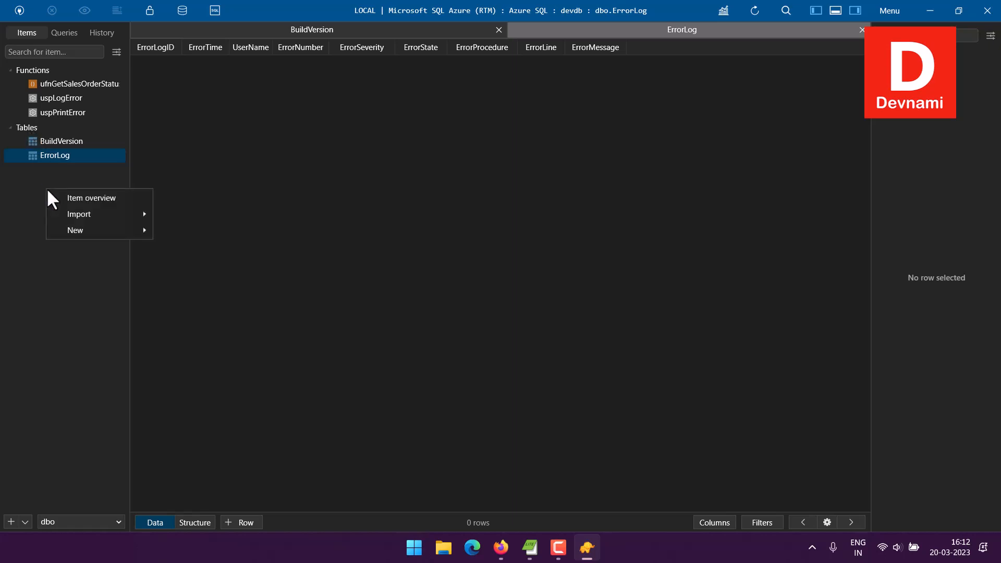
{"action": "mouse_move", "coordinate": [146, 217]}
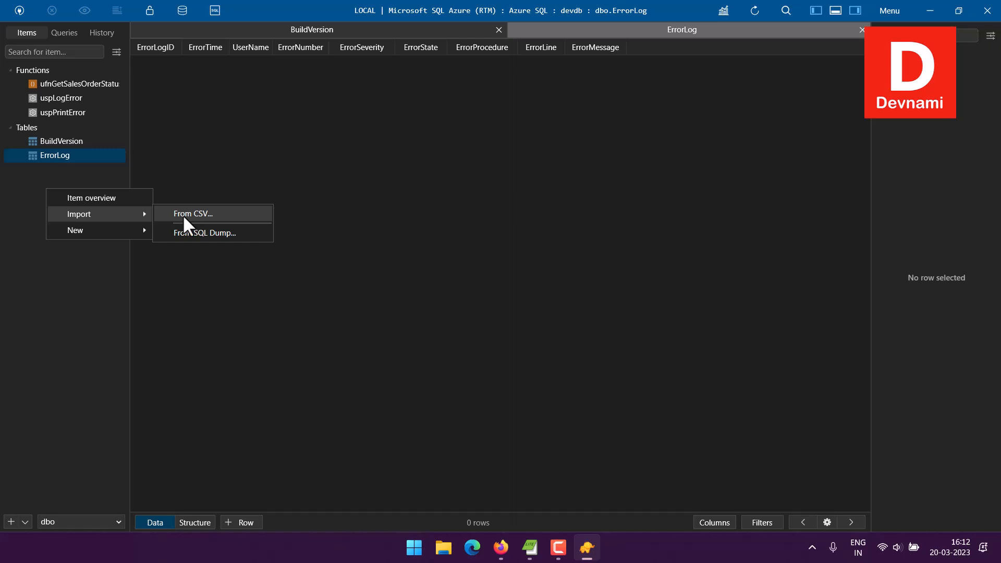
{"action": "right_click", "coordinate": [69, 187]}
{"action": "mouse_move", "coordinate": [92, 210]}
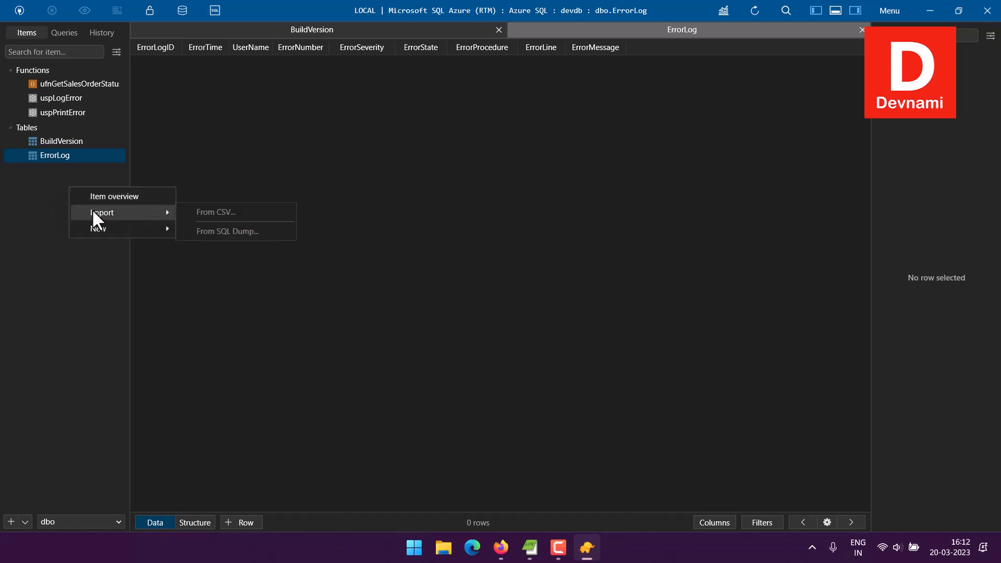
{"action": "mouse_move", "coordinate": [161, 230]}
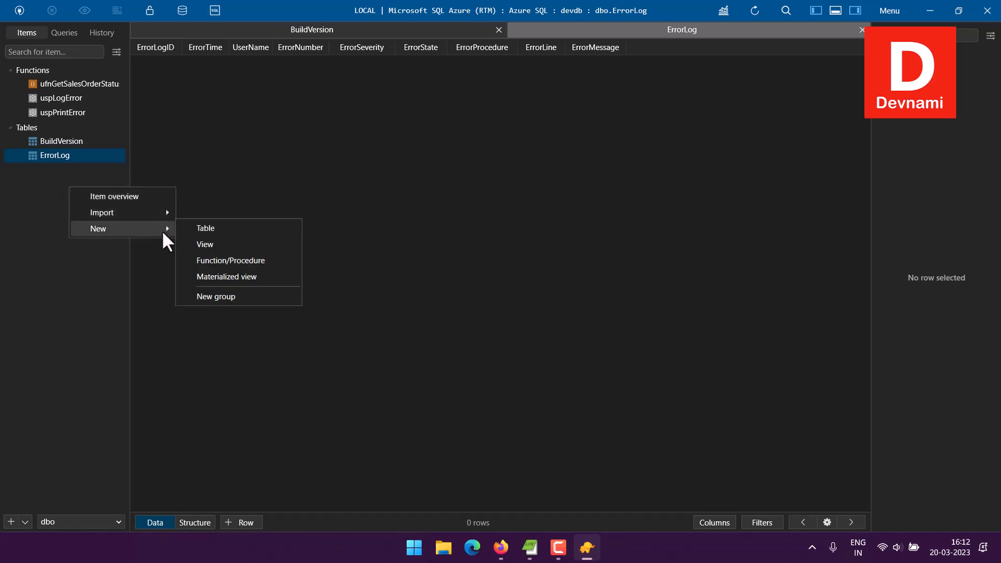
Step: Create new table untitled_table_17 and close the BuildVersion and ErrorLog tabs
{"action": "left_click", "coordinate": [216, 228]}
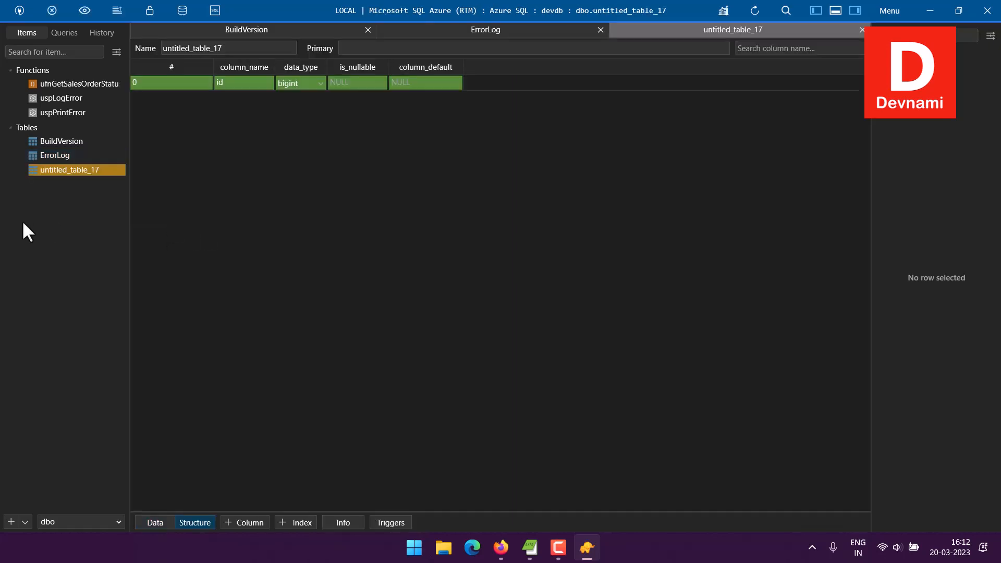
{"action": "left_click", "coordinate": [368, 30]}
{"action": "left_click", "coordinate": [477, 30]}
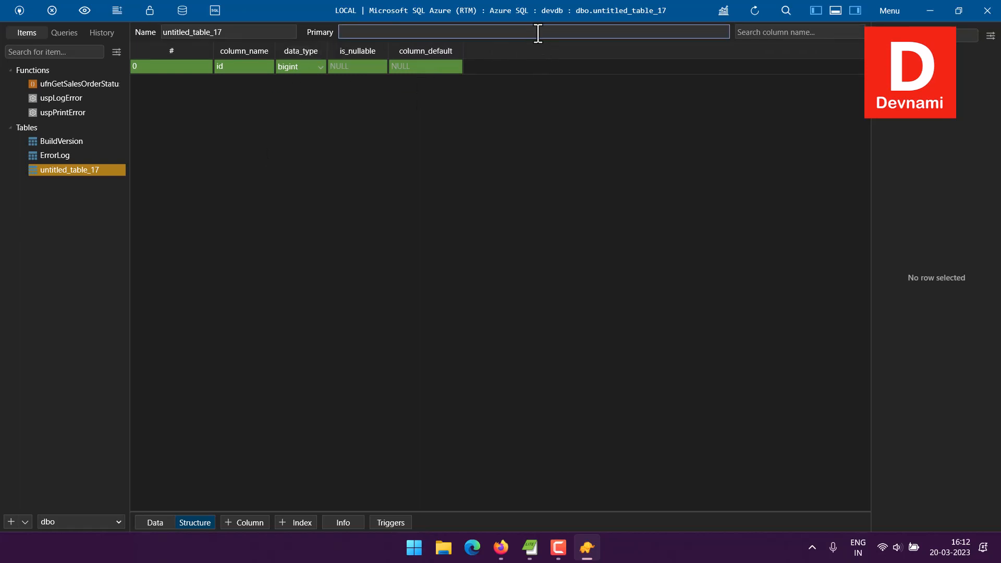
{"action": "right_click", "coordinate": [99, 170]}
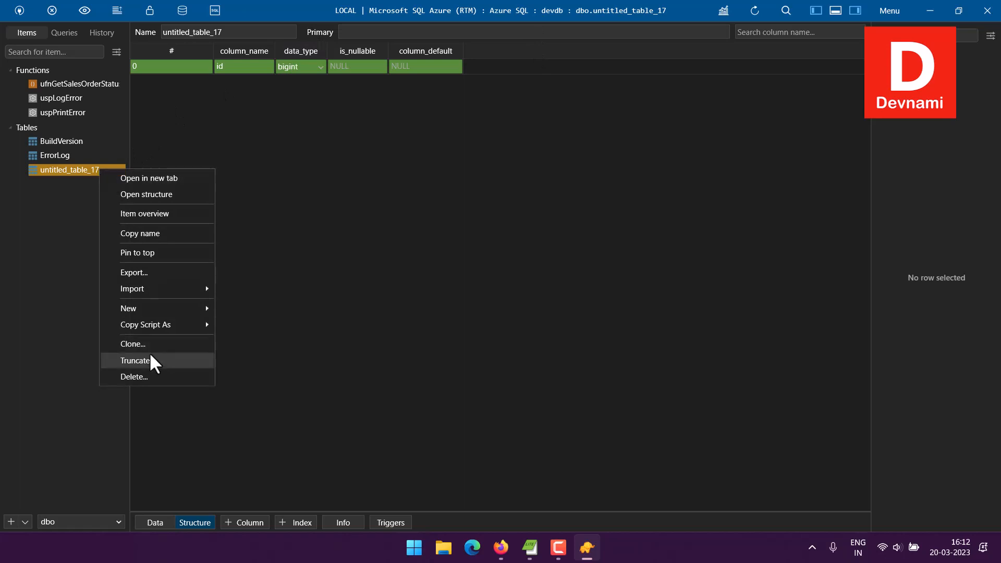
Step: Delete untitled_table_17 and create a fresh new table in its place
{"action": "left_click", "coordinate": [147, 377]}
{"action": "left_click", "coordinate": [535, 305]}
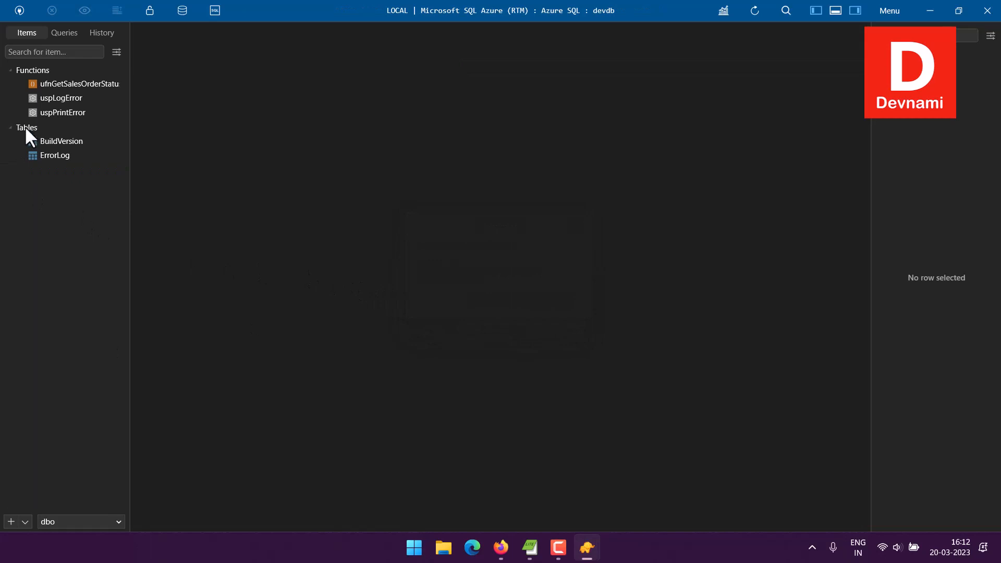
{"action": "right_click", "coordinate": [19, 214]}
{"action": "mouse_move", "coordinate": [56, 257]}
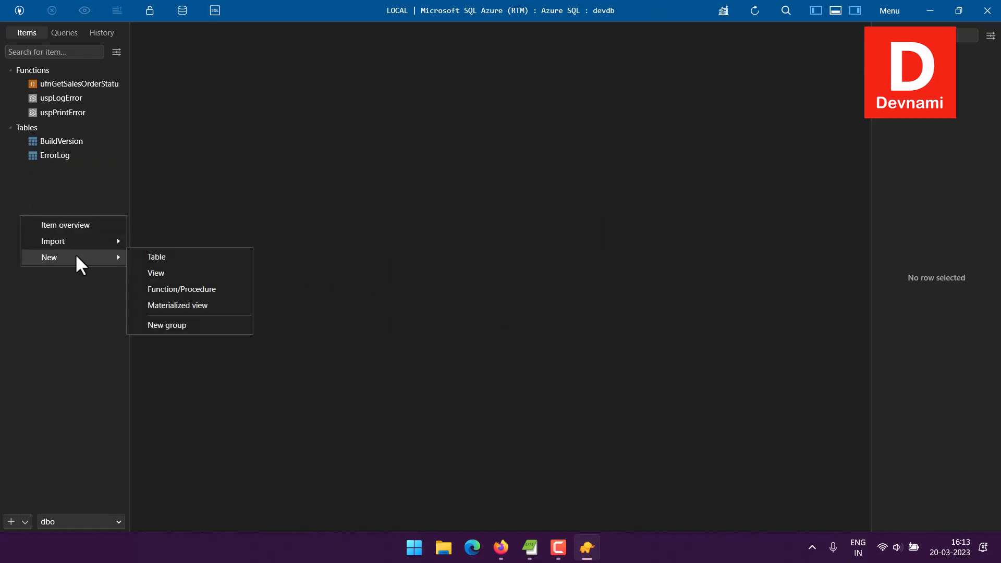
{"action": "left_click", "coordinate": [164, 259]}
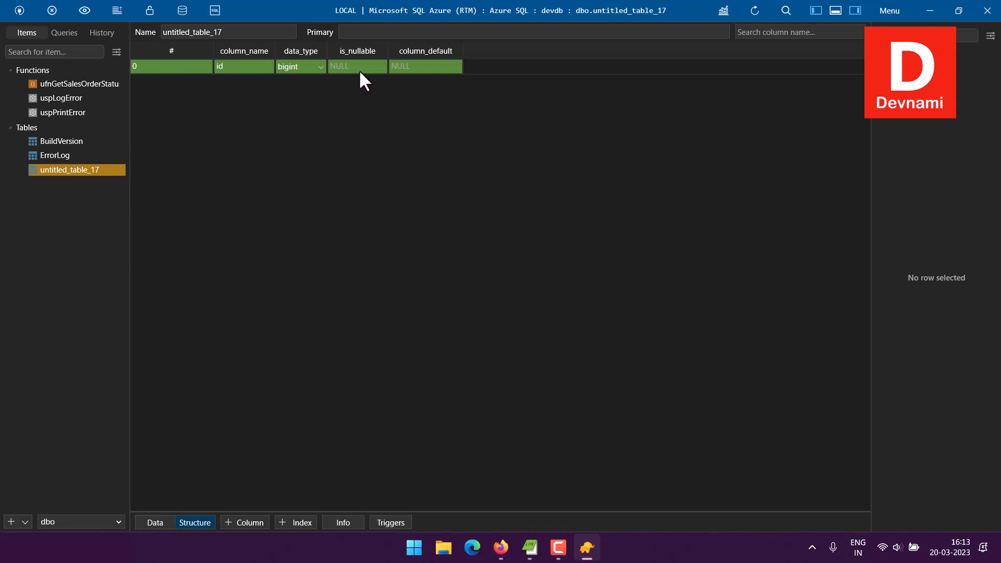
Step: Add a second column called name with data type varchar
{"action": "right_click", "coordinate": [158, 83]}
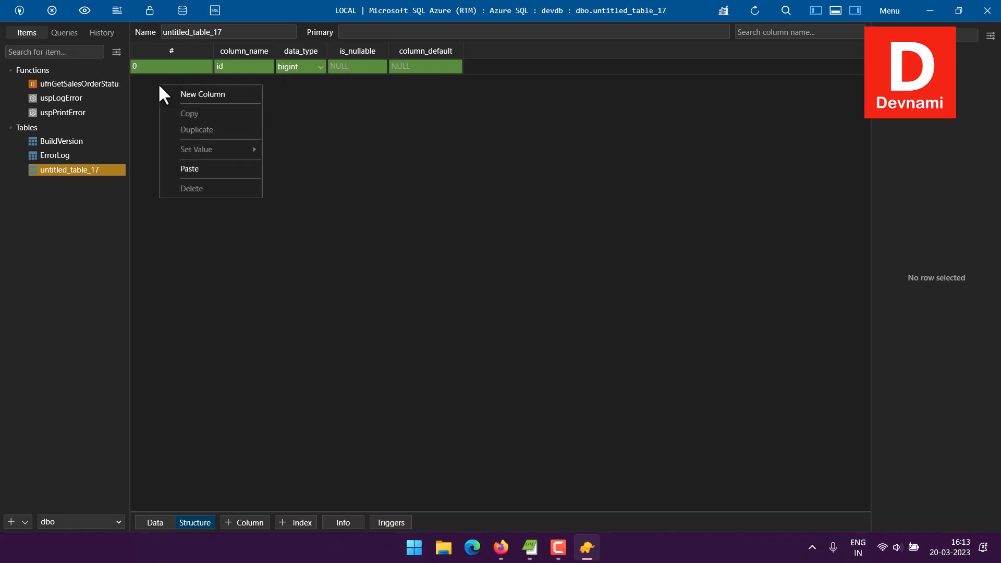
{"action": "left_click", "coordinate": [258, 92]}
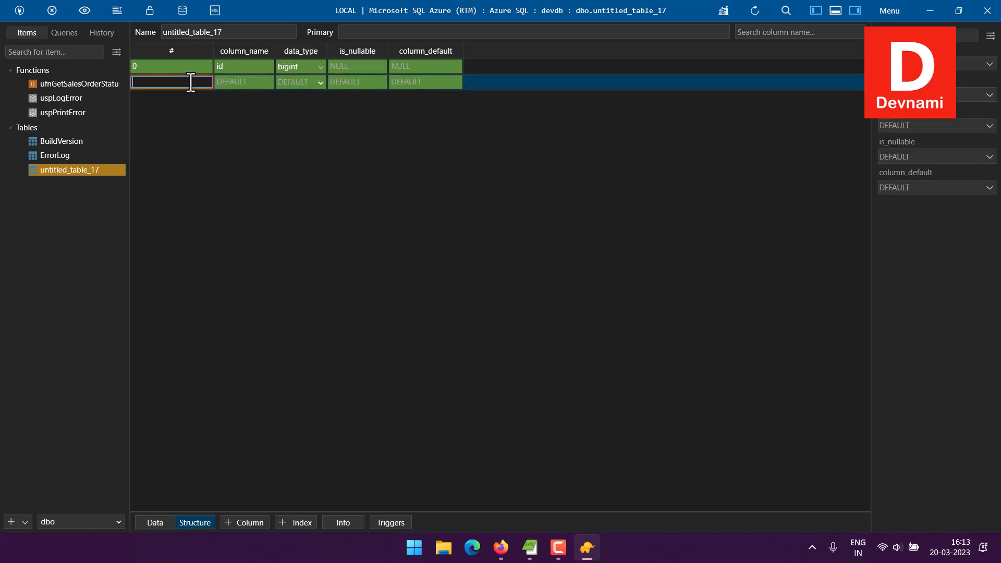
{"action": "type", "text": "1"}
{"action": "left_click", "coordinate": [243, 78]}
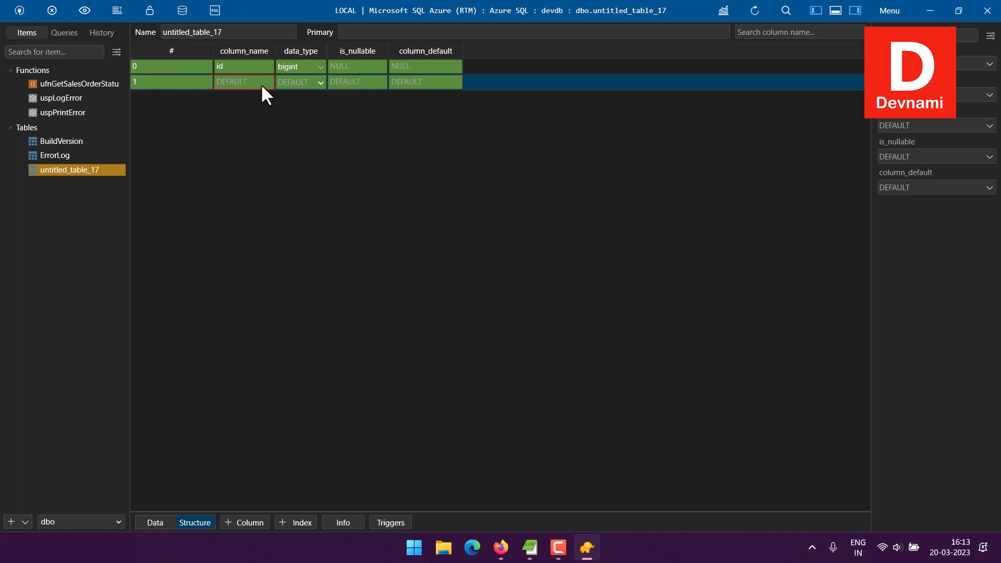
{"action": "left_click", "coordinate": [246, 81]}
{"action": "type", "text": "name"}
{"action": "left_click", "coordinate": [314, 66]}
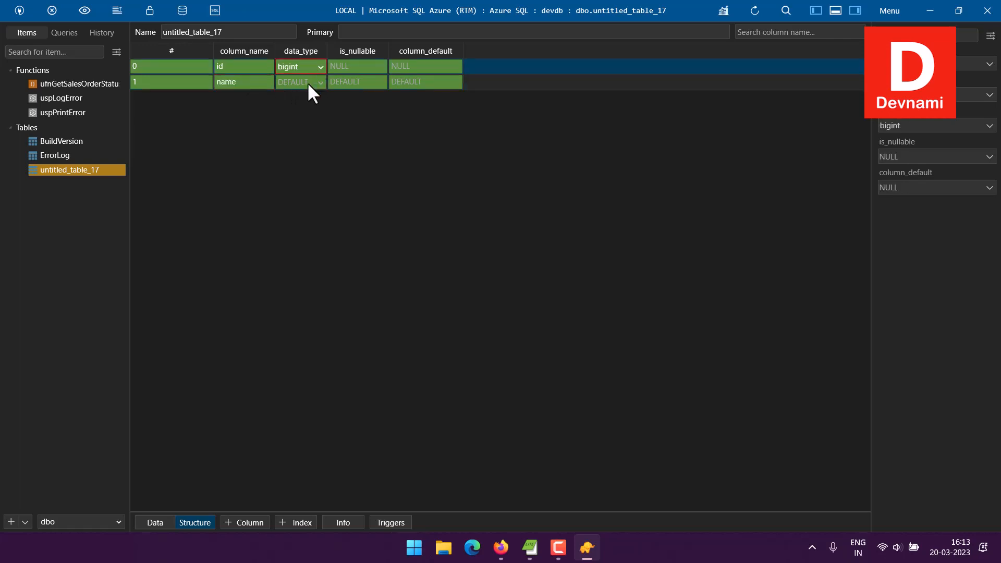
{"action": "left_click", "coordinate": [307, 82]}
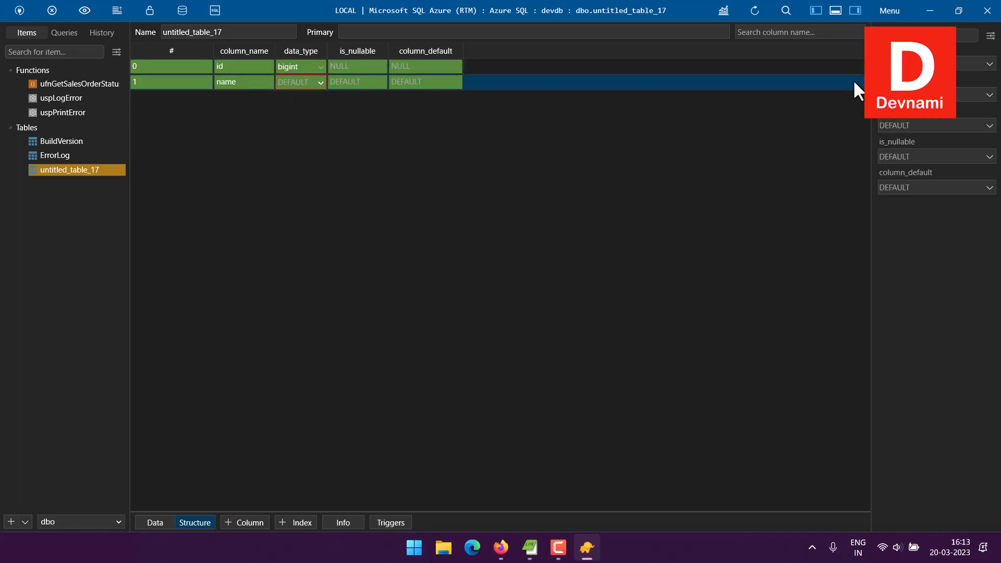
{"action": "left_click", "coordinate": [990, 128]}
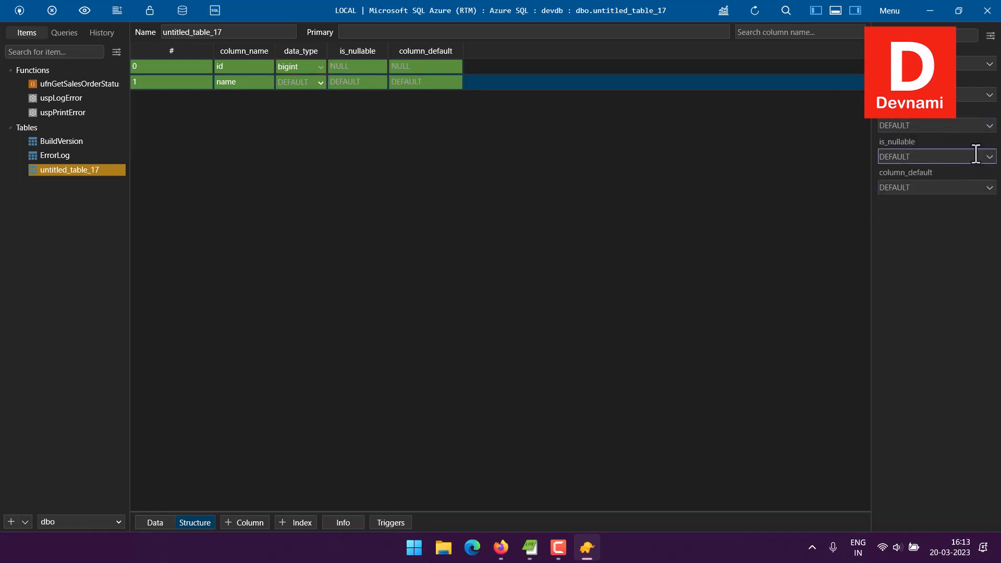
{"action": "left_click", "coordinate": [986, 129]}
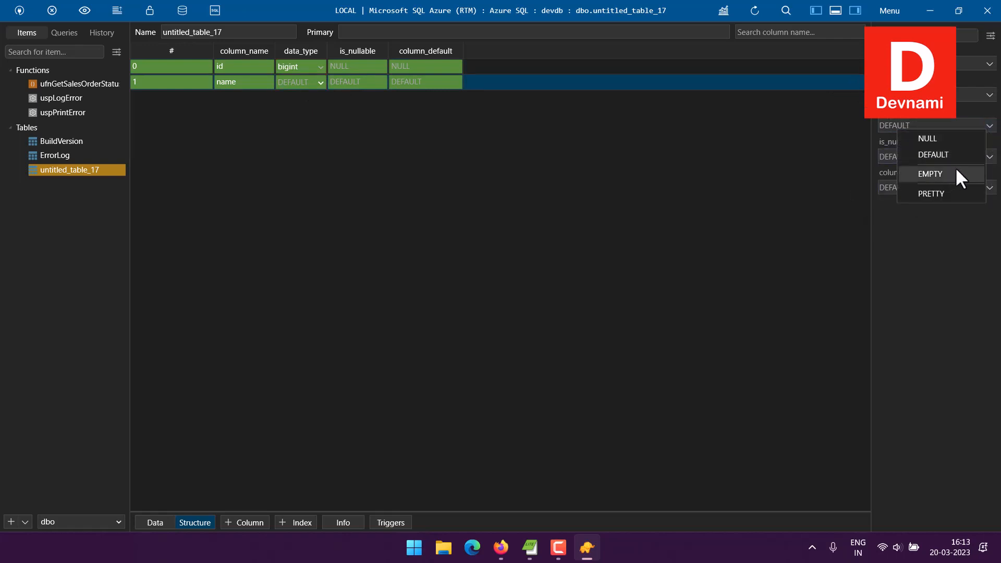
{"action": "left_click", "coordinate": [923, 126]}
{"action": "type", "text": "varchar"}
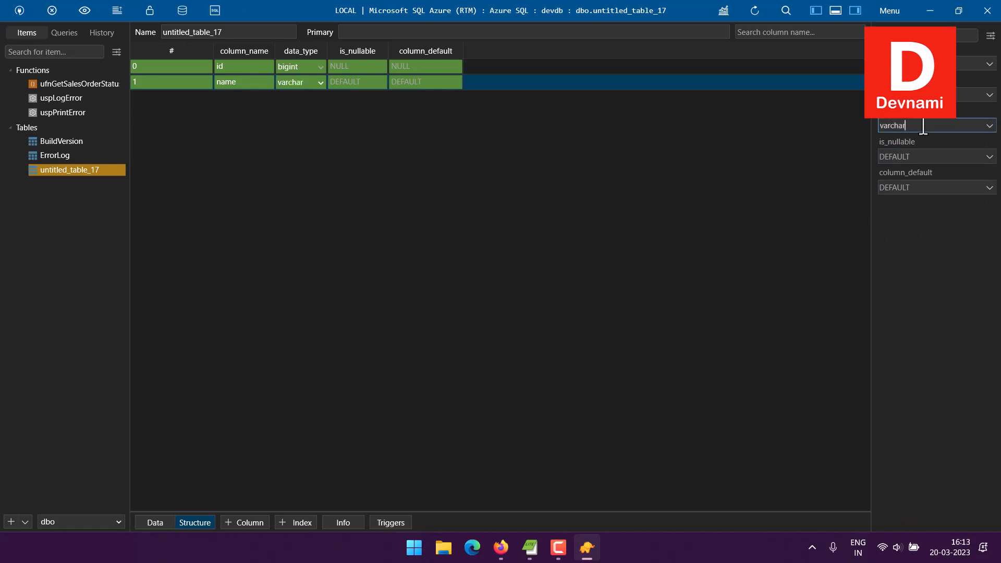
{"action": "left_click", "coordinate": [921, 239]}
Step: Add a third column called phone with data type varchar
{"action": "right_click", "coordinate": [172, 117]}
{"action": "left_click", "coordinate": [186, 125]}
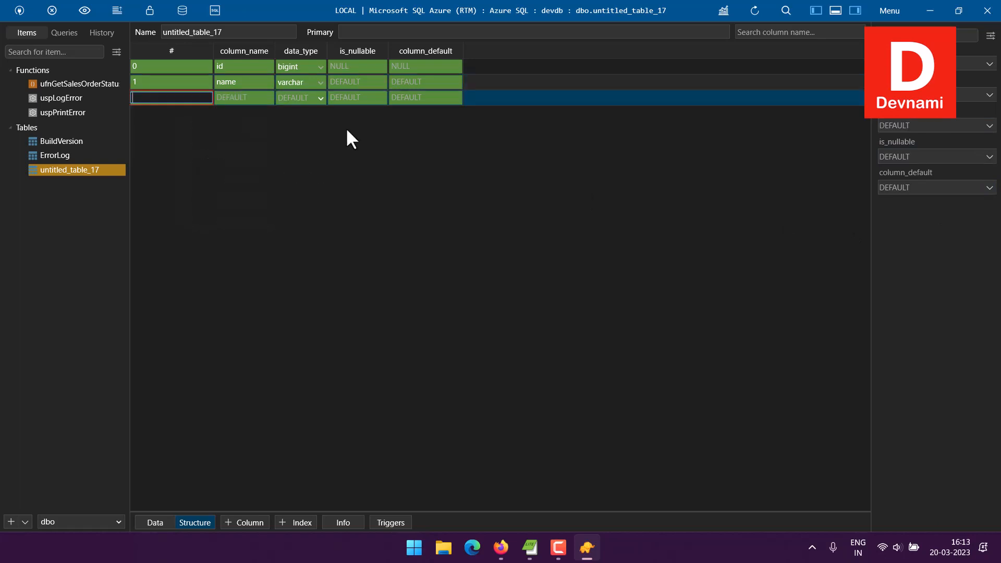
{"action": "left_click", "coordinate": [245, 98]}
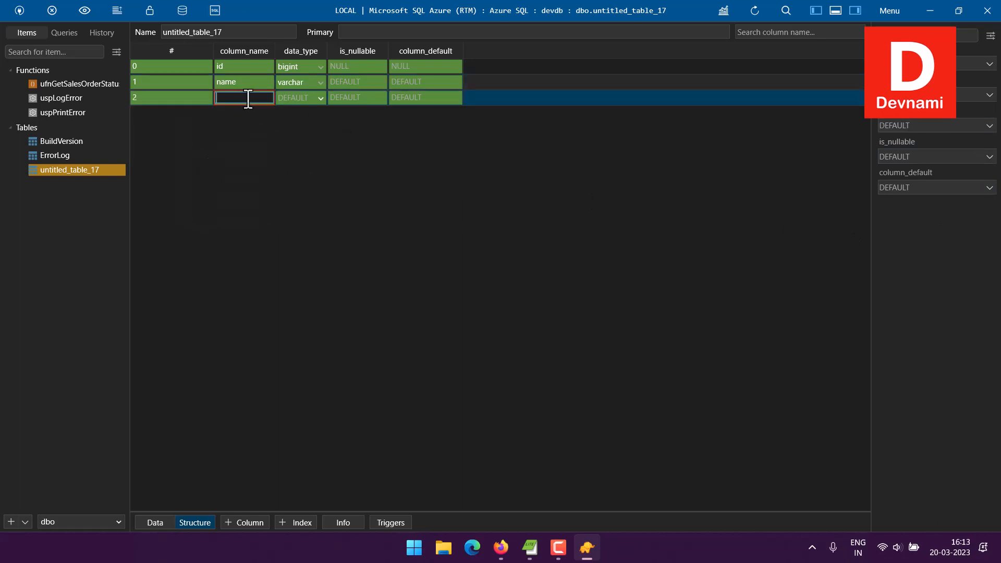
{"action": "type", "text": "d"}
{"action": "key", "text": "BackSpace"}
{"action": "type", "text": "phone"}
{"action": "key", "text": "Return"}
{"action": "left_click", "coordinate": [927, 126]}
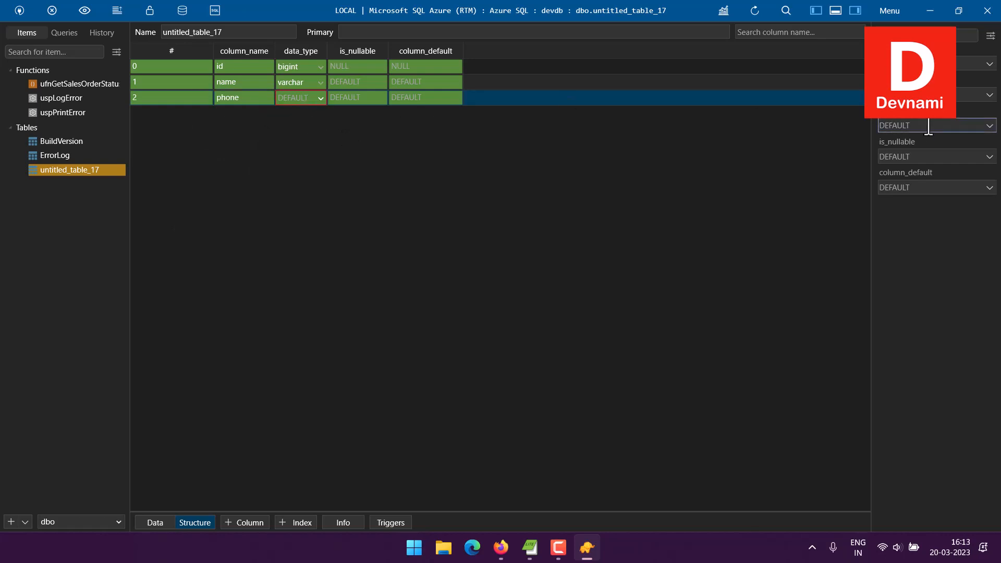
{"action": "type", "text": "varchar"}
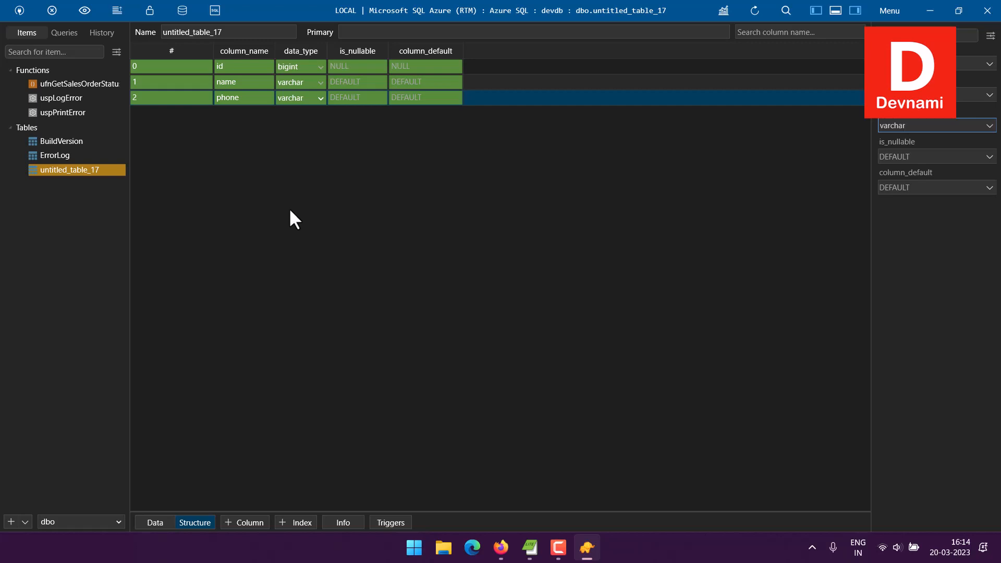
Step: Delete untitled_table_17 and bring up the sidebar's Import menu
{"action": "right_click", "coordinate": [93, 169]}
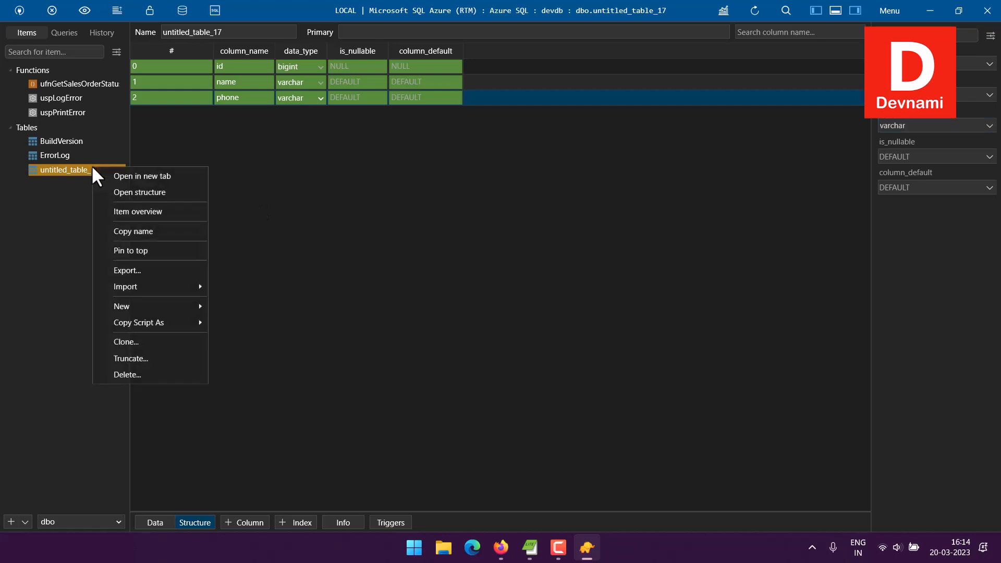
{"action": "left_click", "coordinate": [145, 373]}
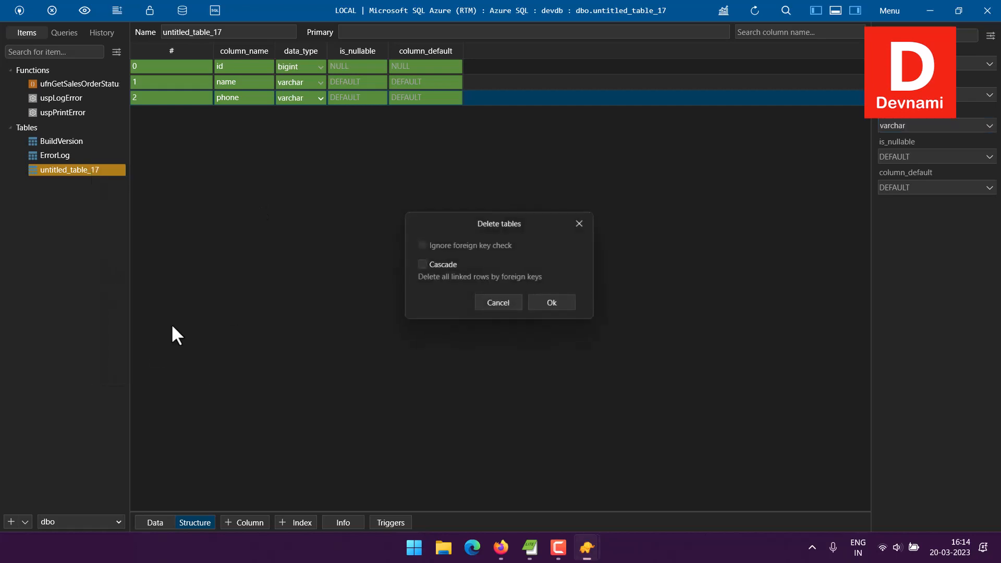
{"action": "left_click", "coordinate": [552, 307]}
{"action": "right_click", "coordinate": [31, 185]}
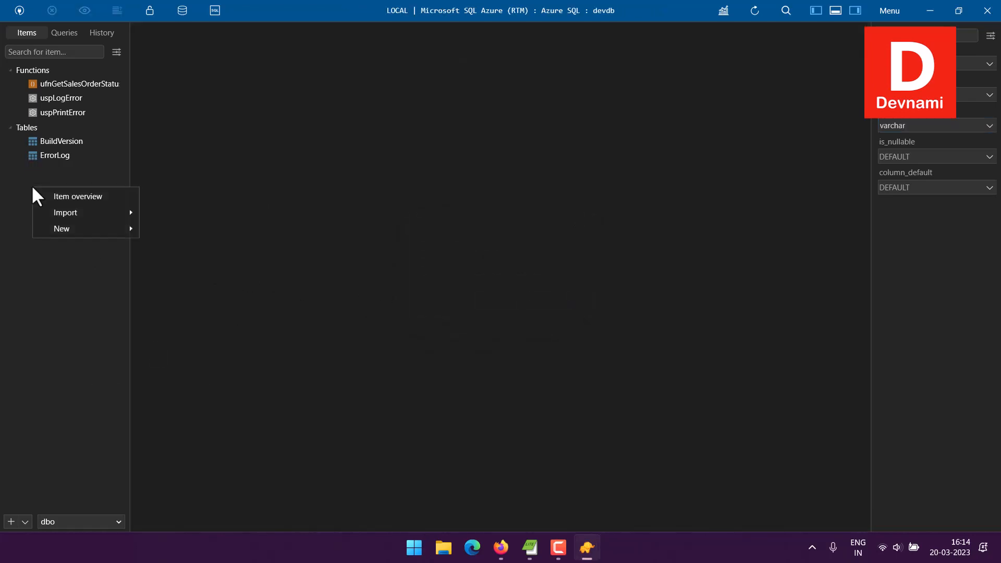
{"action": "mouse_move", "coordinate": [117, 213]}
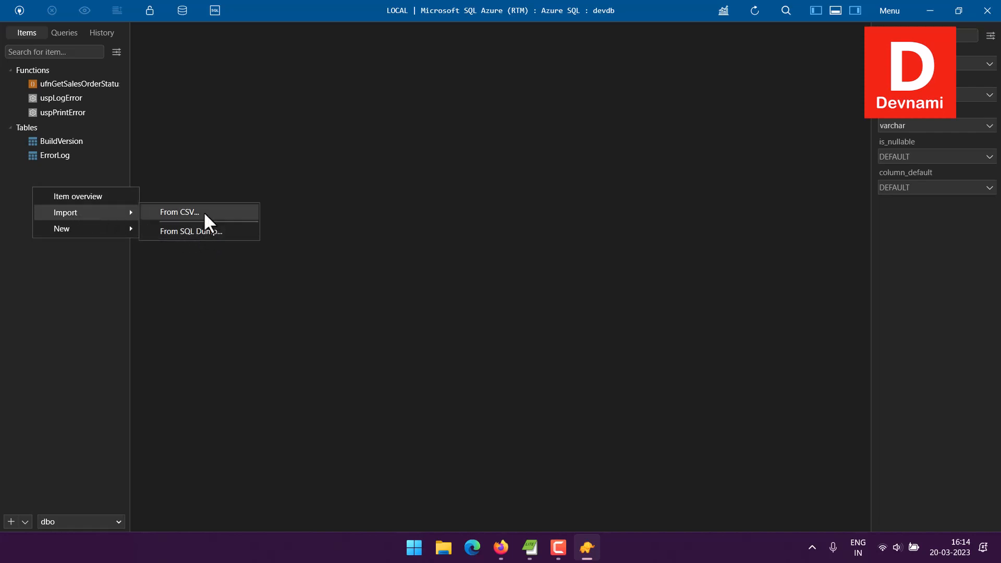
Step: Choose Import From CSV and pick users.csv from the Files folder
{"action": "left_click", "coordinate": [177, 213]}
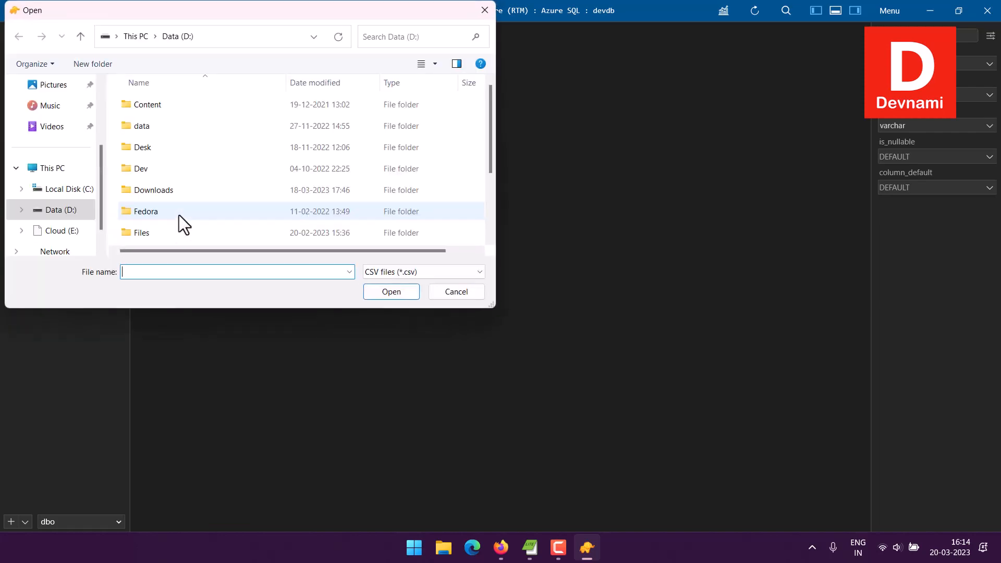
{"action": "double_click", "coordinate": [148, 233]}
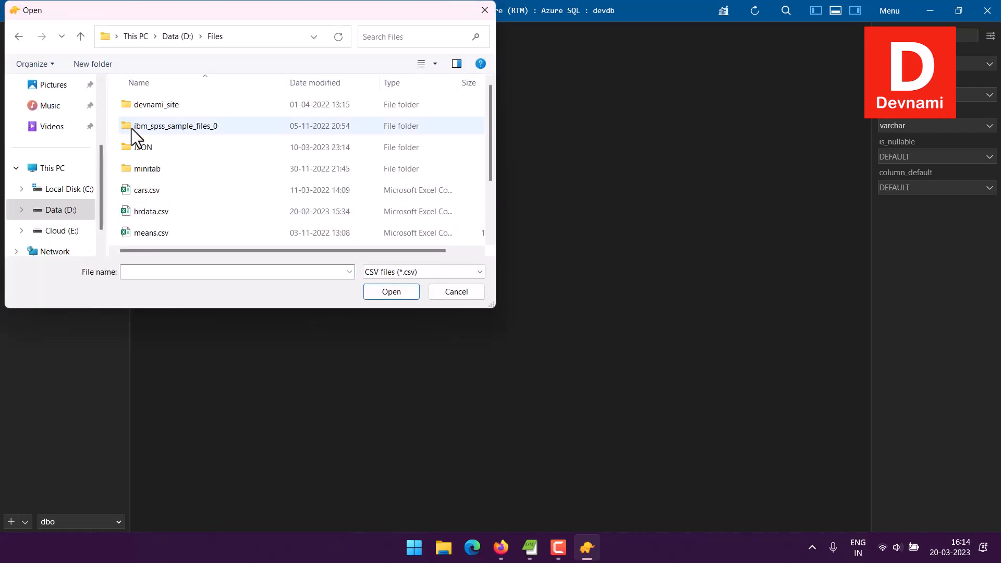
{"action": "scroll", "coordinate": [237, 161], "scroll_direction": "down", "scroll_amount": 2}
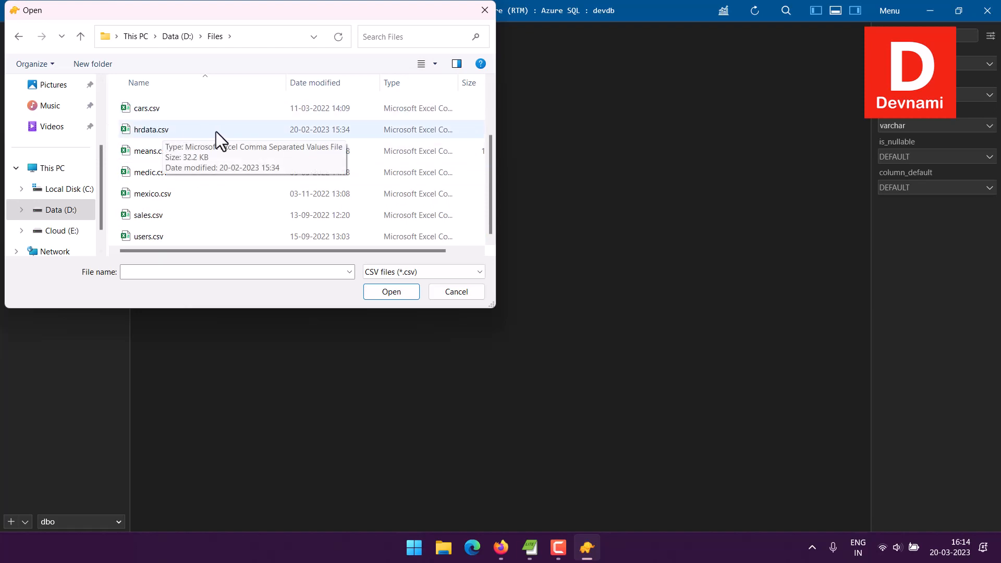
{"action": "left_click", "coordinate": [139, 237]}
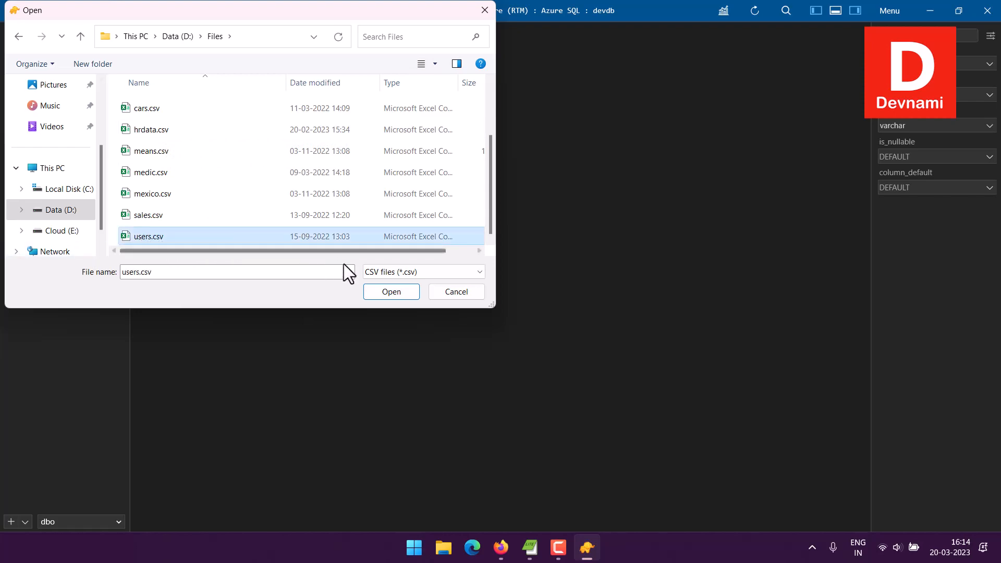
{"action": "left_click", "coordinate": [380, 290]}
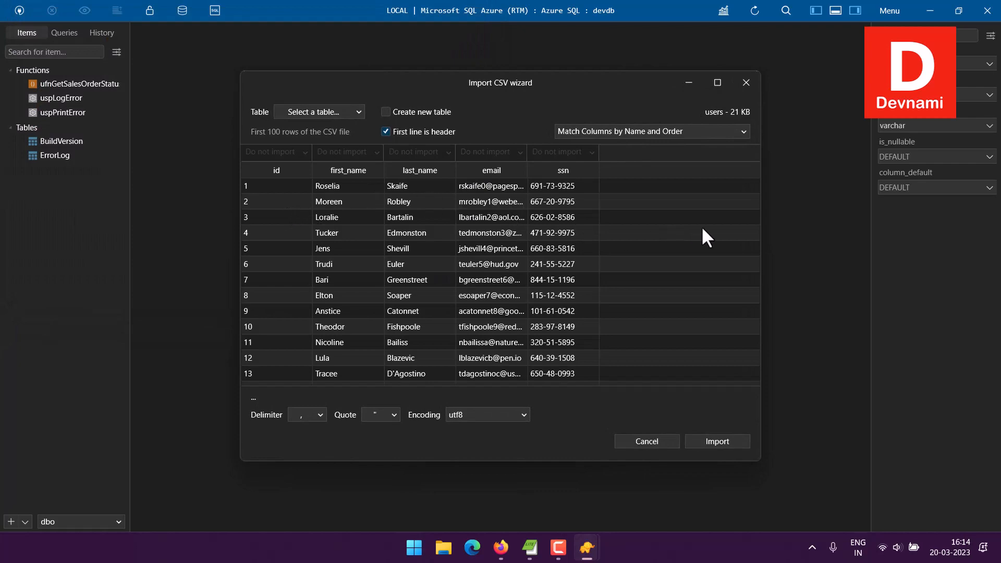
Step: Tick Create new table in the Import CSV wizard and run the import
{"action": "scroll", "coordinate": [702, 226], "scroll_direction": "down", "scroll_amount": 4}
{"action": "scroll", "coordinate": [702, 226], "scroll_direction": "up", "scroll_amount": 4}
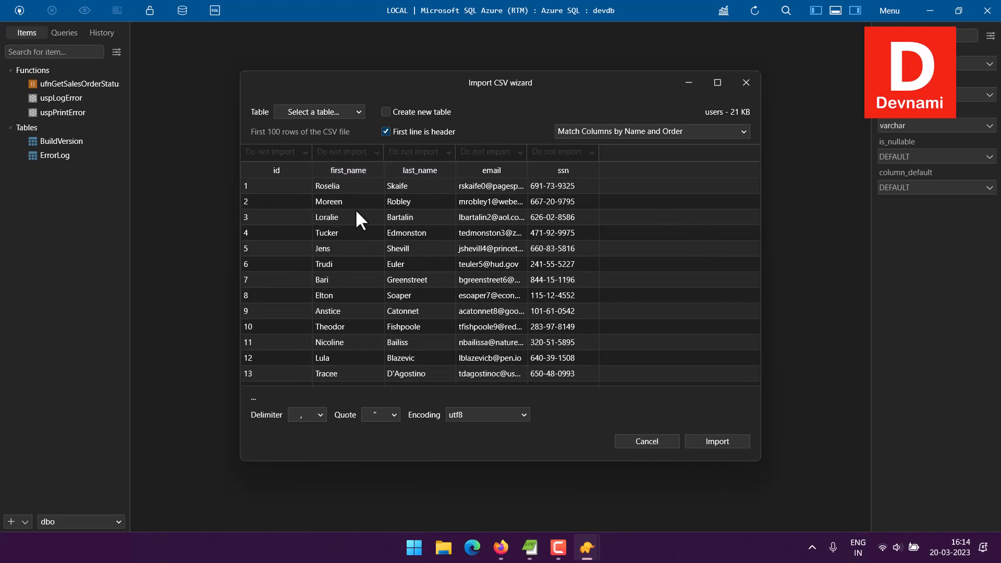
{"action": "left_click", "coordinate": [386, 113]}
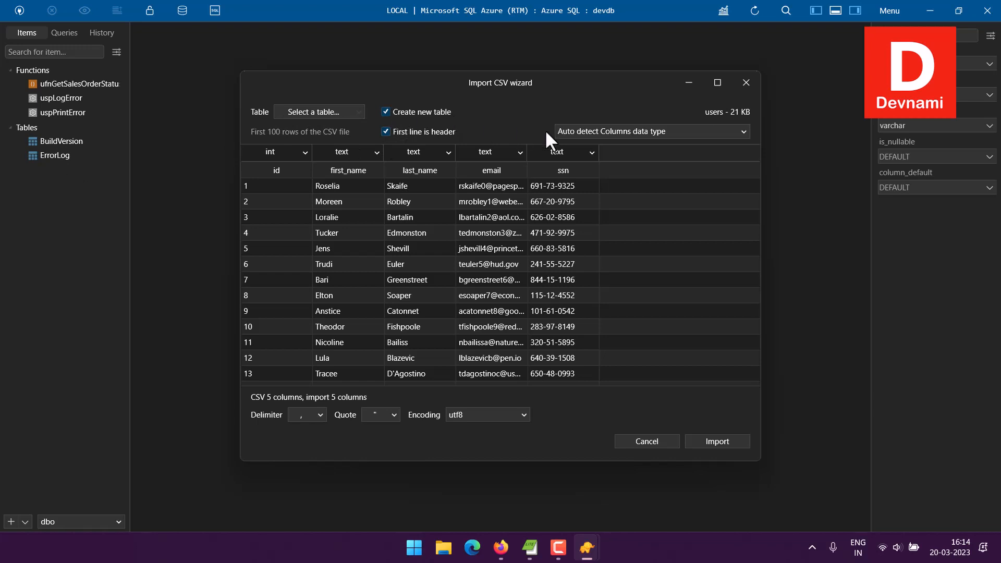
{"action": "left_click", "coordinate": [718, 442]}
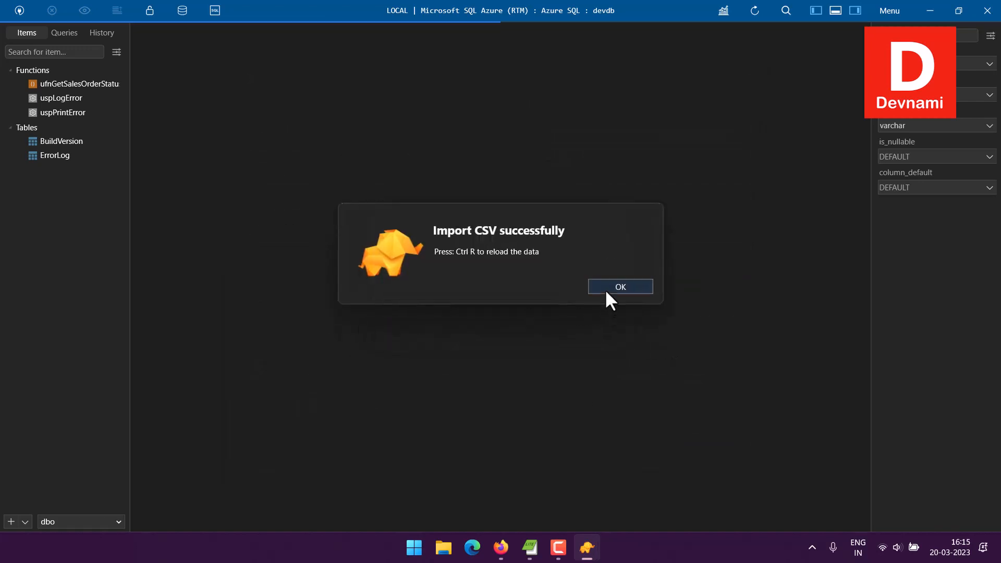
Step: Dismiss the import success message and refresh devdb's Tables list so users appears beside BuildVersion and ErrorLog
{"action": "left_click", "coordinate": [623, 285]}
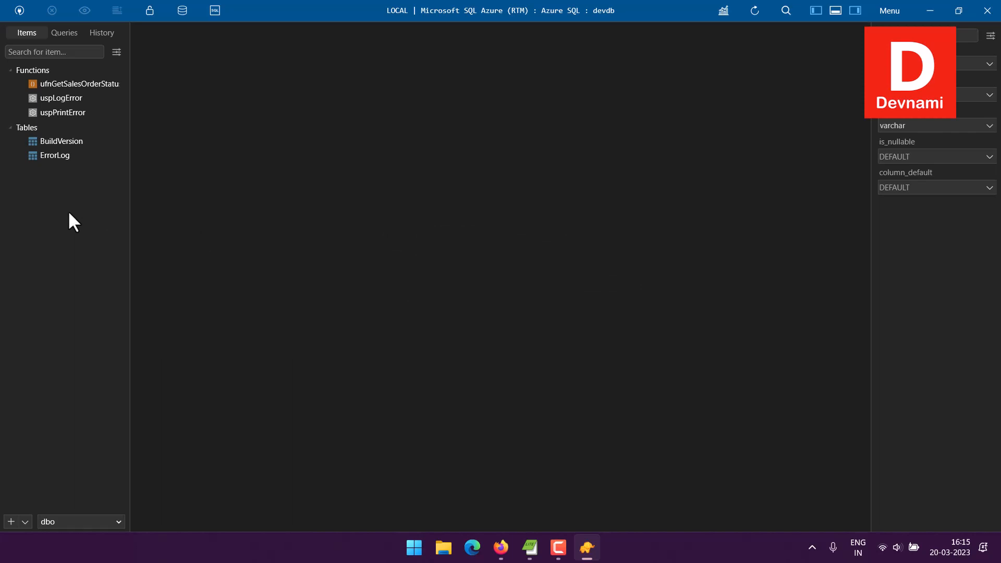
{"action": "right_click", "coordinate": [49, 186]}
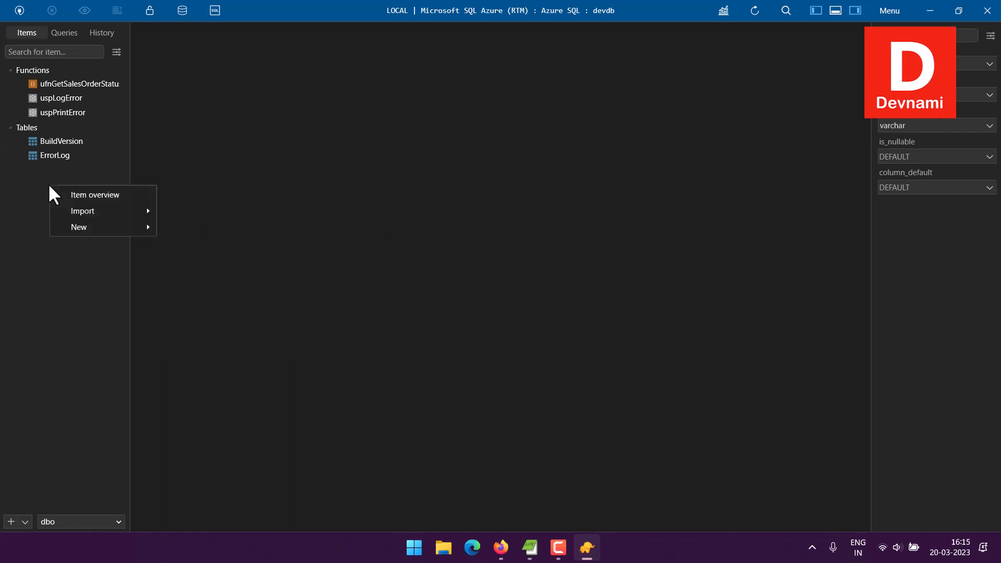
{"action": "left_click", "coordinate": [33, 192]}
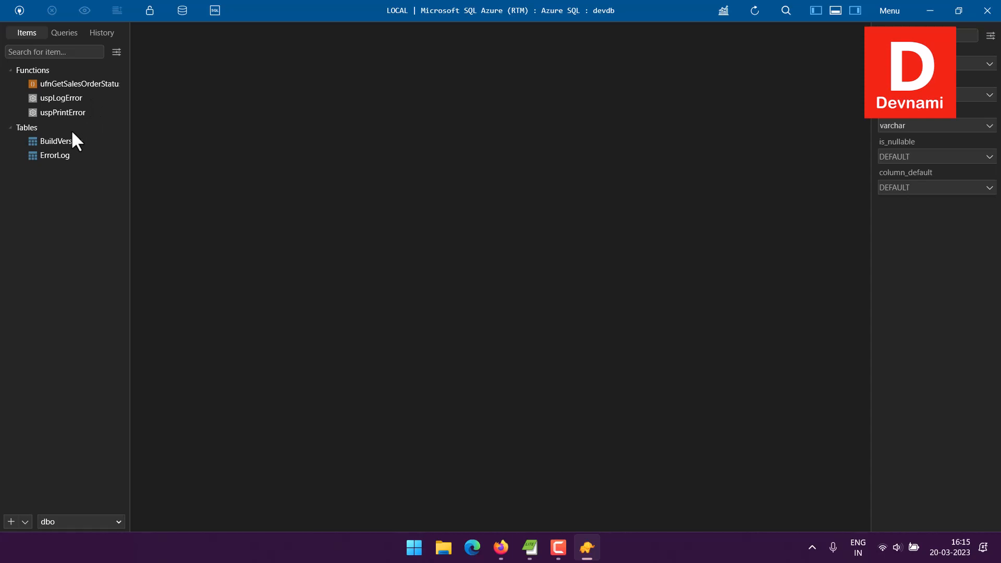
{"action": "right_click", "coordinate": [28, 133]}
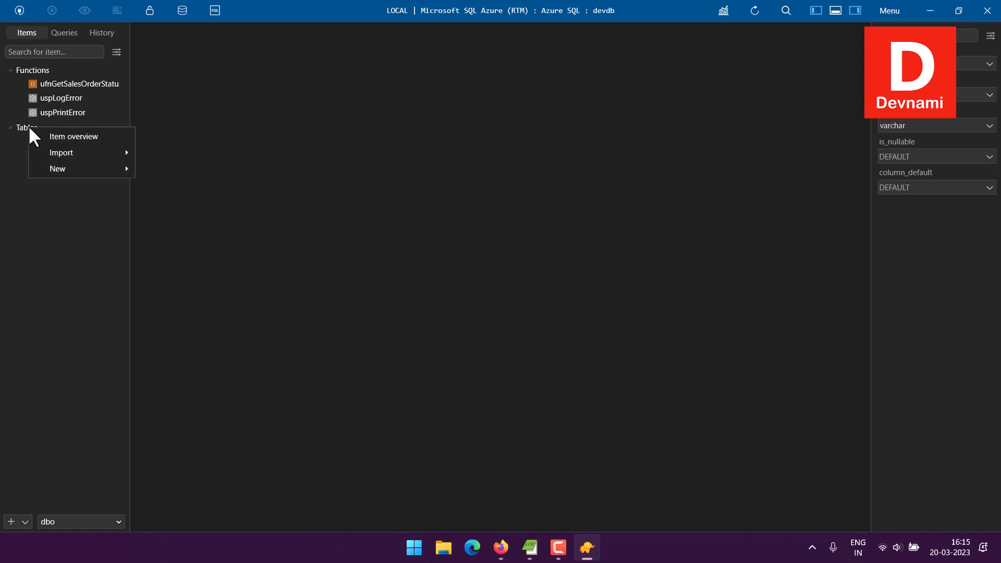
{"action": "left_click", "coordinate": [14, 143]}
{"action": "left_click", "coordinate": [36, 143]}
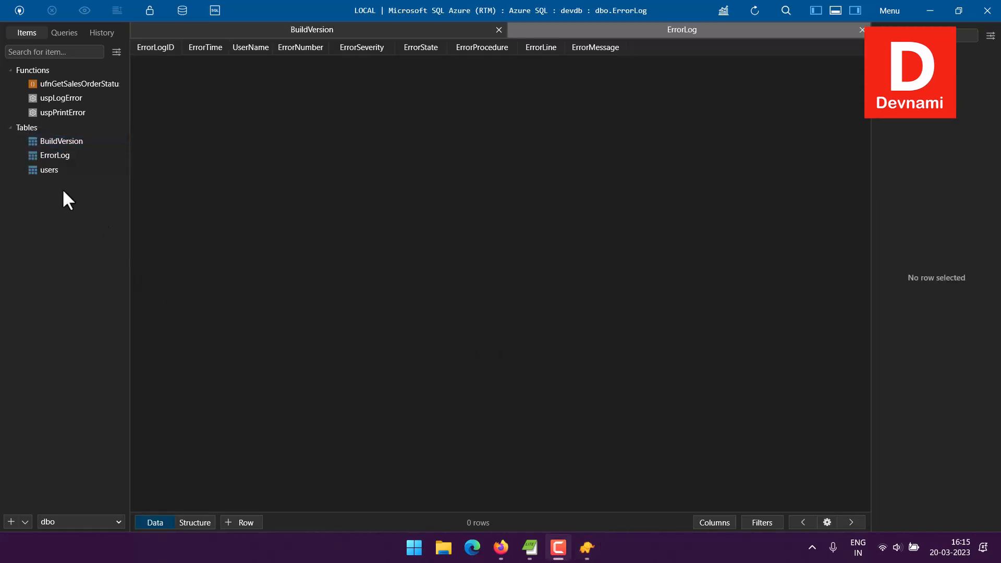
Step: Open the users table and scroll through its 400 imported rows
{"action": "left_click", "coordinate": [42, 170]}
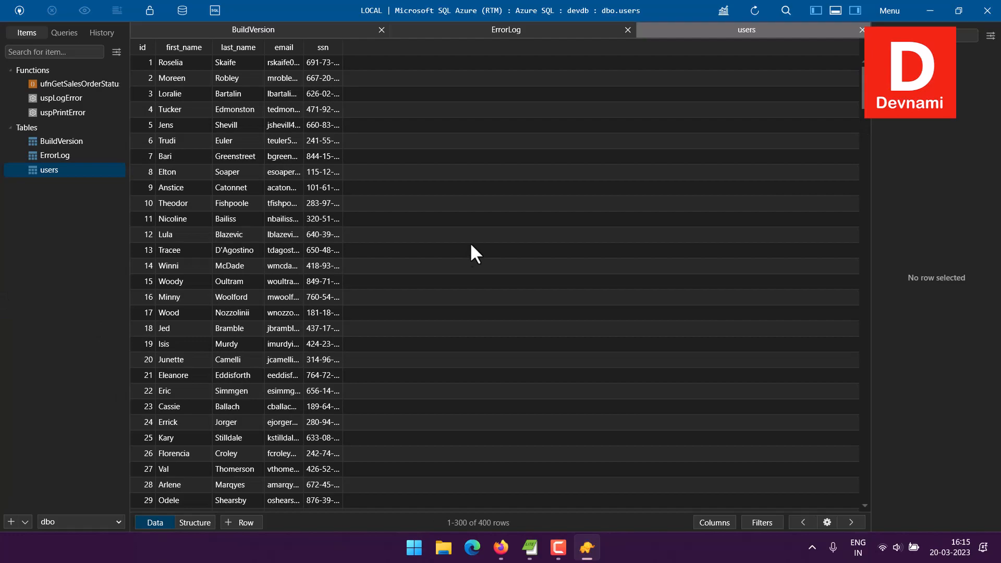
{"action": "scroll", "coordinate": [470, 242], "scroll_direction": "down", "scroll_amount": 16}
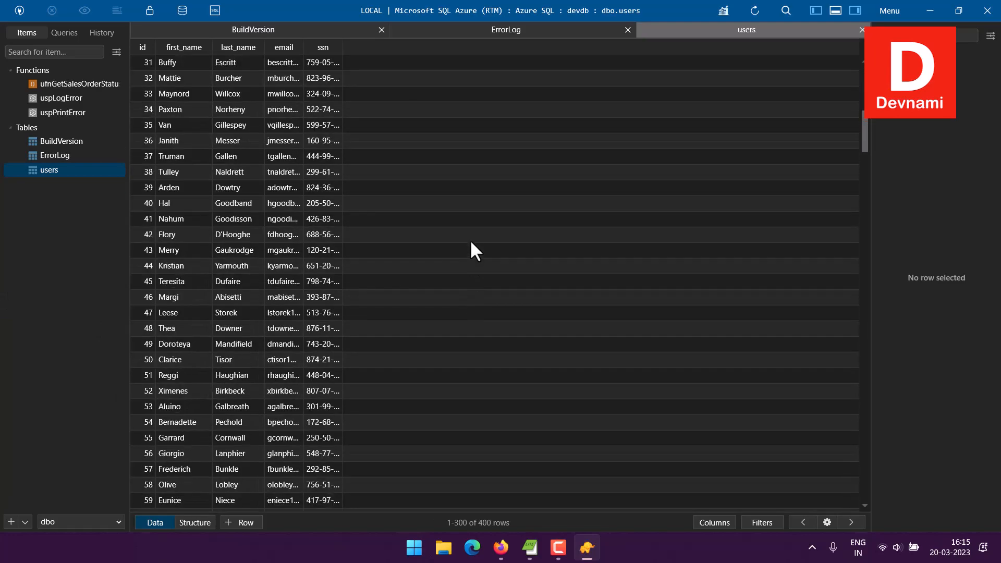
{"action": "scroll", "coordinate": [471, 244], "scroll_direction": "down", "scroll_amount": 4}
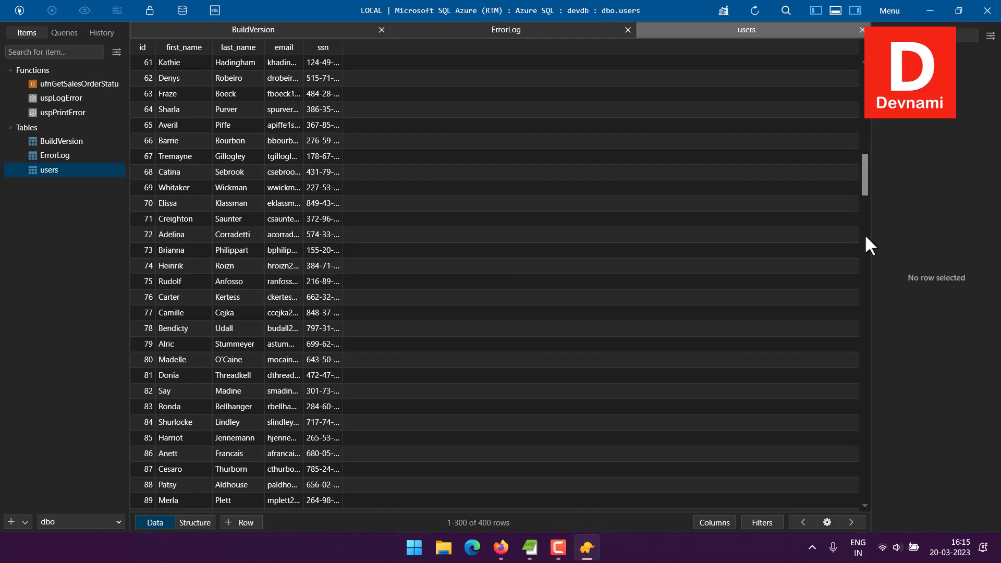
{"action": "left_click_drag", "start_coordinate": [866, 236], "coordinate": [866, 94]}
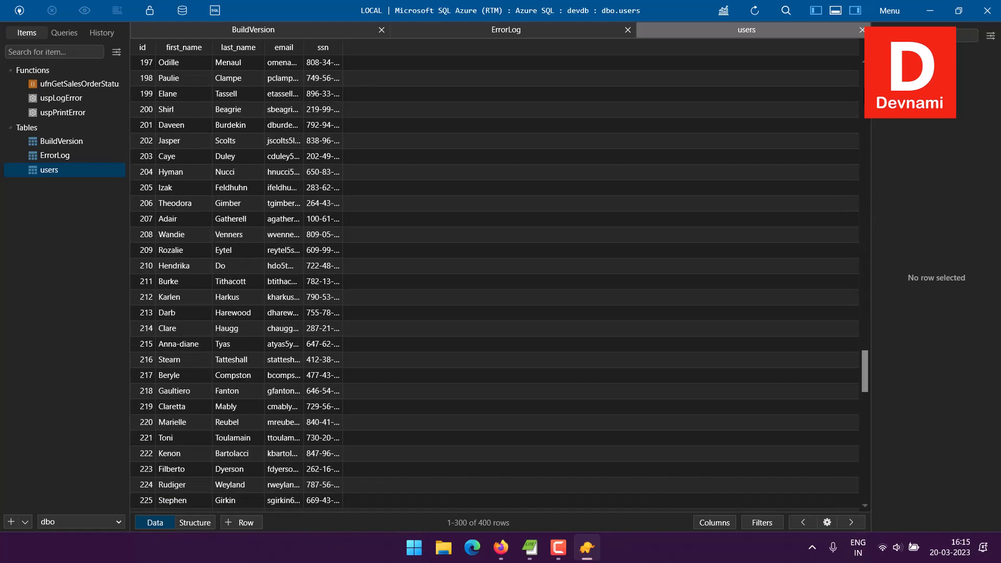
{"action": "left_click_drag", "start_coordinate": [865, 371], "coordinate": [865, 110]}
{"action": "right_click", "coordinate": [377, 144]}
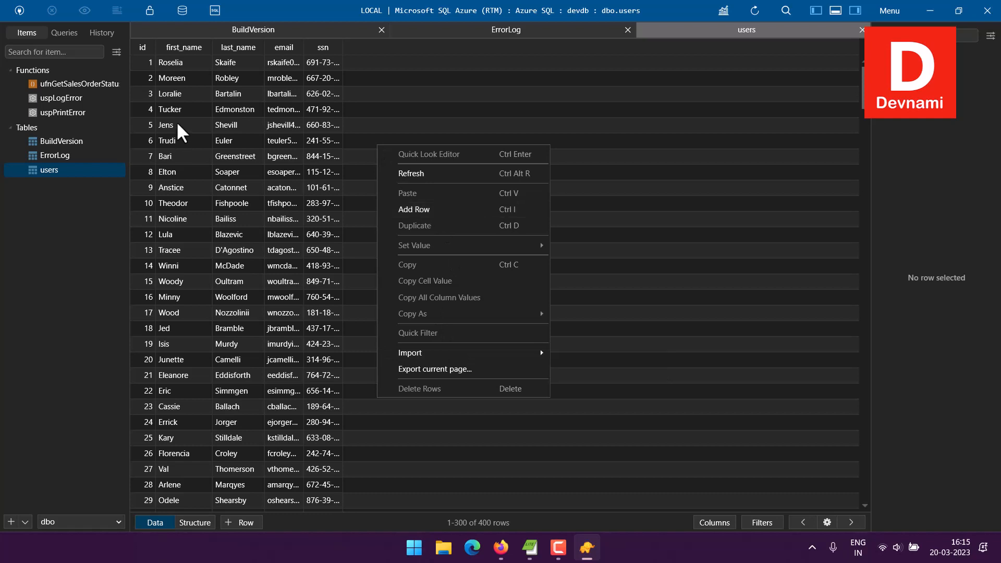
{"action": "left_click", "coordinate": [161, 108]}
Step: Widen the ssn and email columns so full values and addresses are visible
{"action": "left_click", "coordinate": [236, 108]}
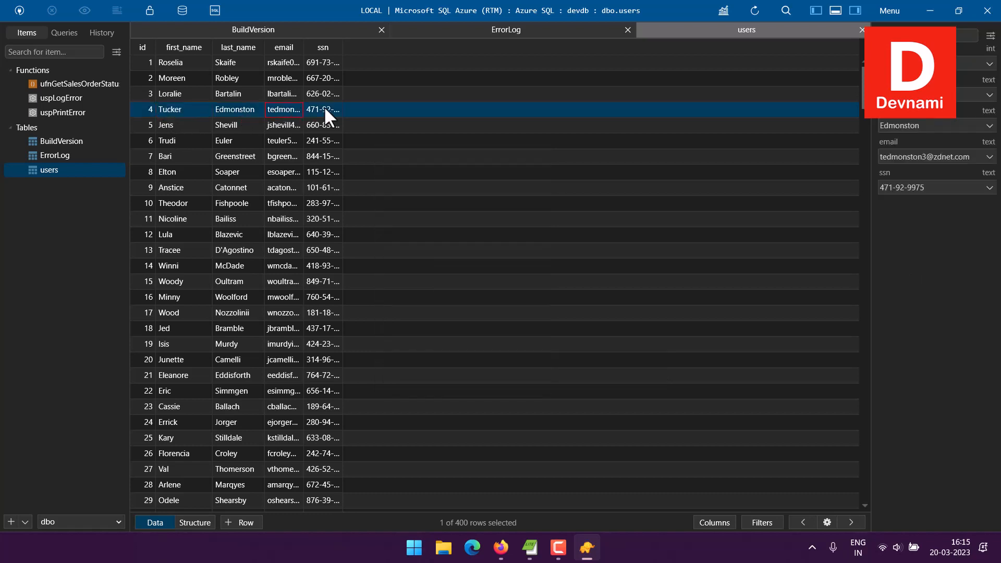
{"action": "left_click_drag", "start_coordinate": [342, 48], "coordinate": [407, 48]}
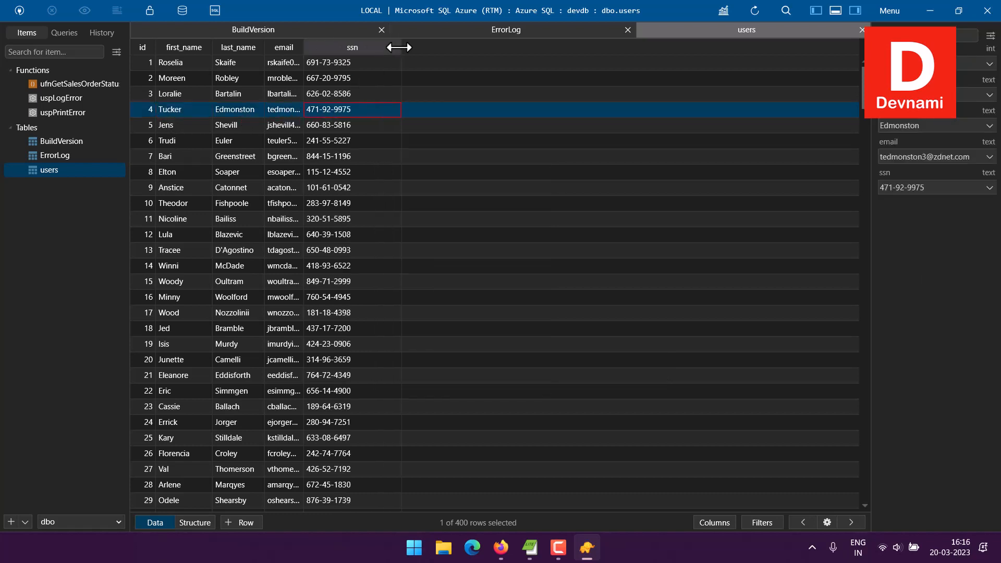
{"action": "left_click_drag", "start_coordinate": [304, 47], "coordinate": [398, 47]}
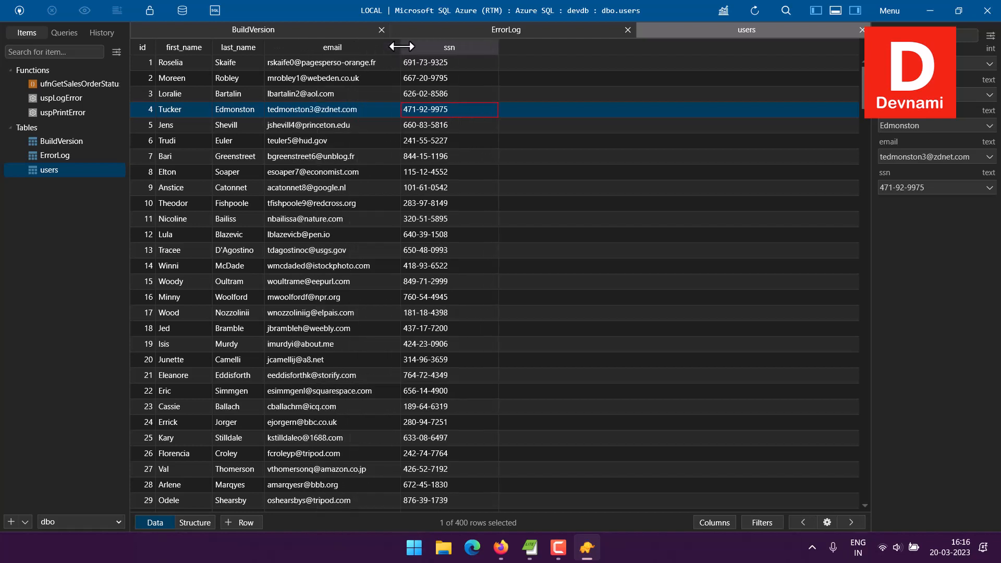